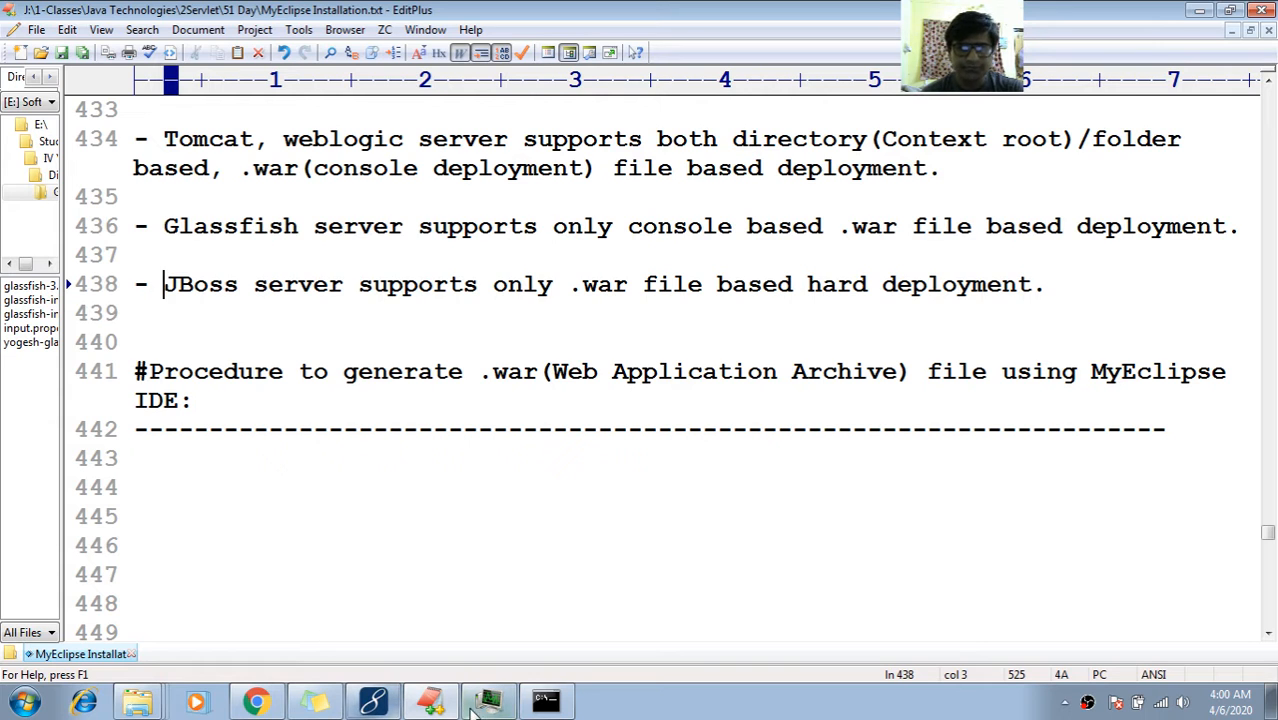
- Switch to MyEclipse and enlarge the code editor area by shrinking the console pane beneath it
{"action": "left_click", "coordinate": [374, 703]}
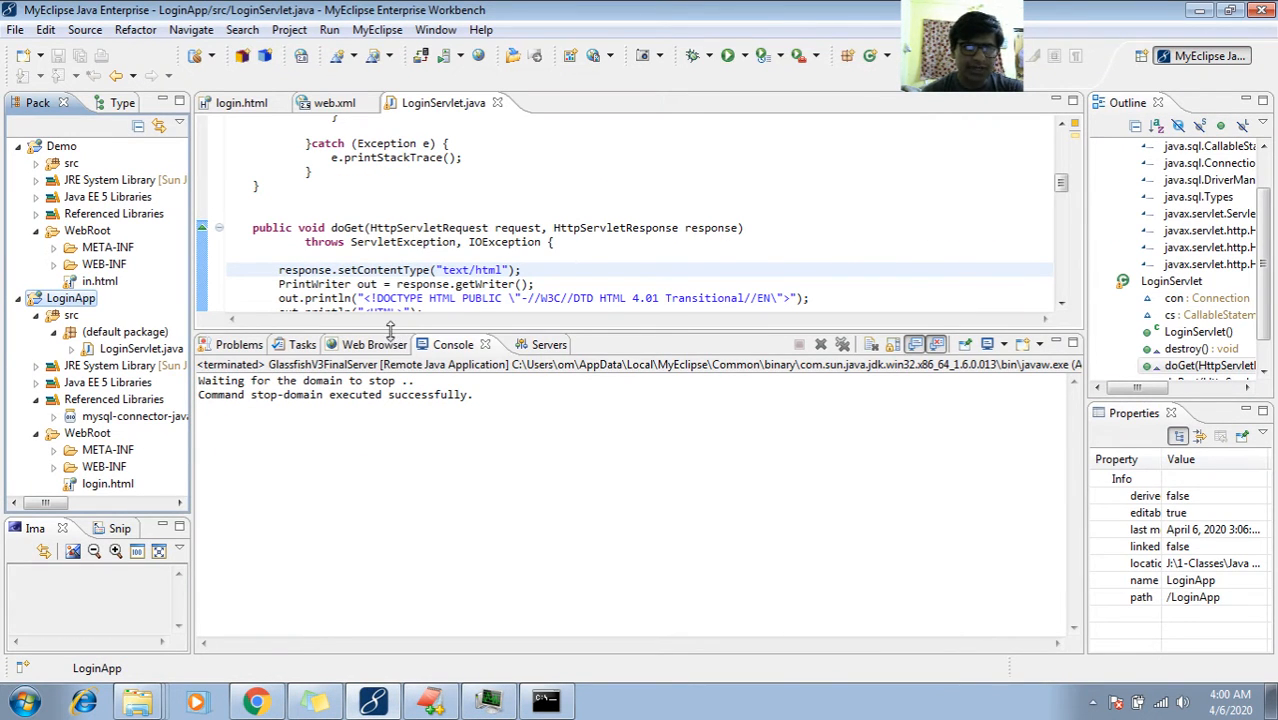
{"action": "left_click_drag", "start_coordinate": [390, 330], "coordinate": [386, 500]}
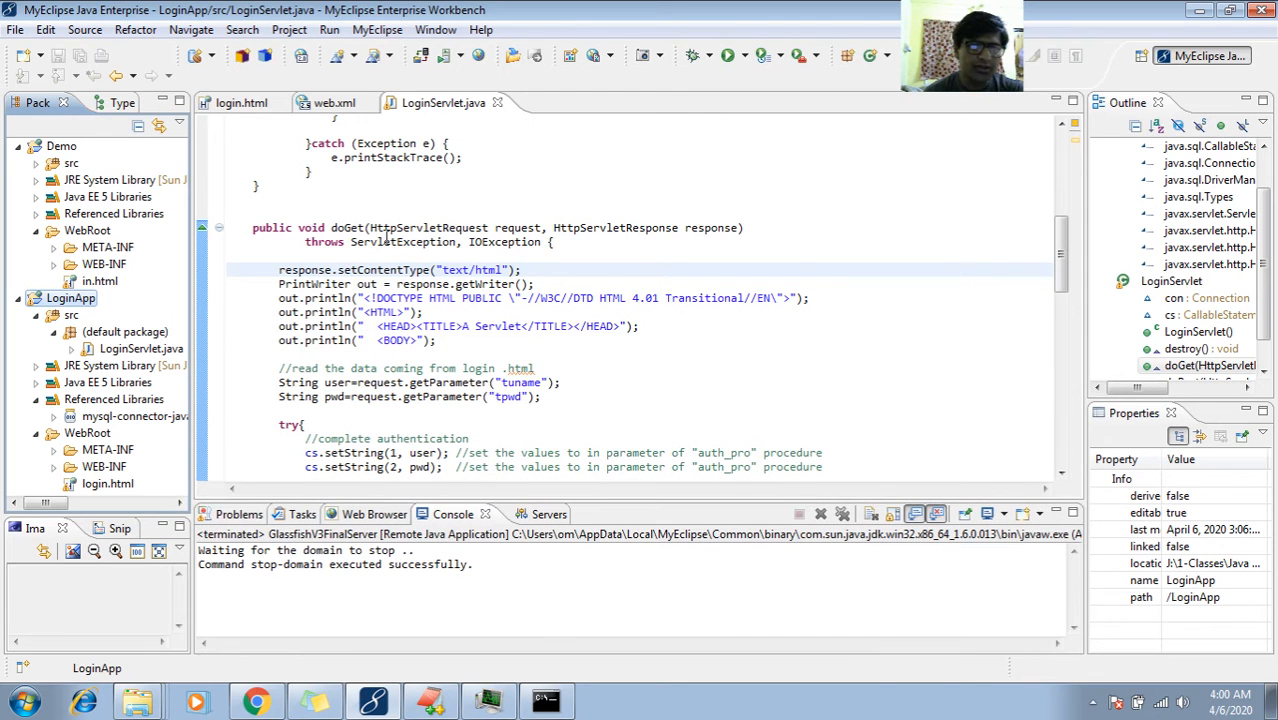
- Look through the LoginServlet.java code from the doGet method up to the class declaration
{"action": "left_click", "coordinate": [383, 241]}
{"action": "key", "text": "Up"}
{"action": "key", "text": "Up"}
{"action": "key", "text": "Up"}
{"action": "key", "text": "Up"}
{"action": "key", "text": "Up"}
{"action": "key", "text": "Up"}
{"action": "key", "text": "Up"}
{"action": "key", "text": "Up"}
{"action": "key", "text": "Up"}
{"action": "key", "text": "Up"}
{"action": "key", "text": "Up"}
{"action": "key", "text": "Up"}
{"action": "key", "text": "Up"}
{"action": "key", "text": "Up"}
{"action": "key", "text": "Up"}
{"action": "key", "text": "Up"}
{"action": "key", "text": "Up"}
{"action": "key", "text": "Up"}
{"action": "key", "text": "Up"}
{"action": "key", "text": "Up"}
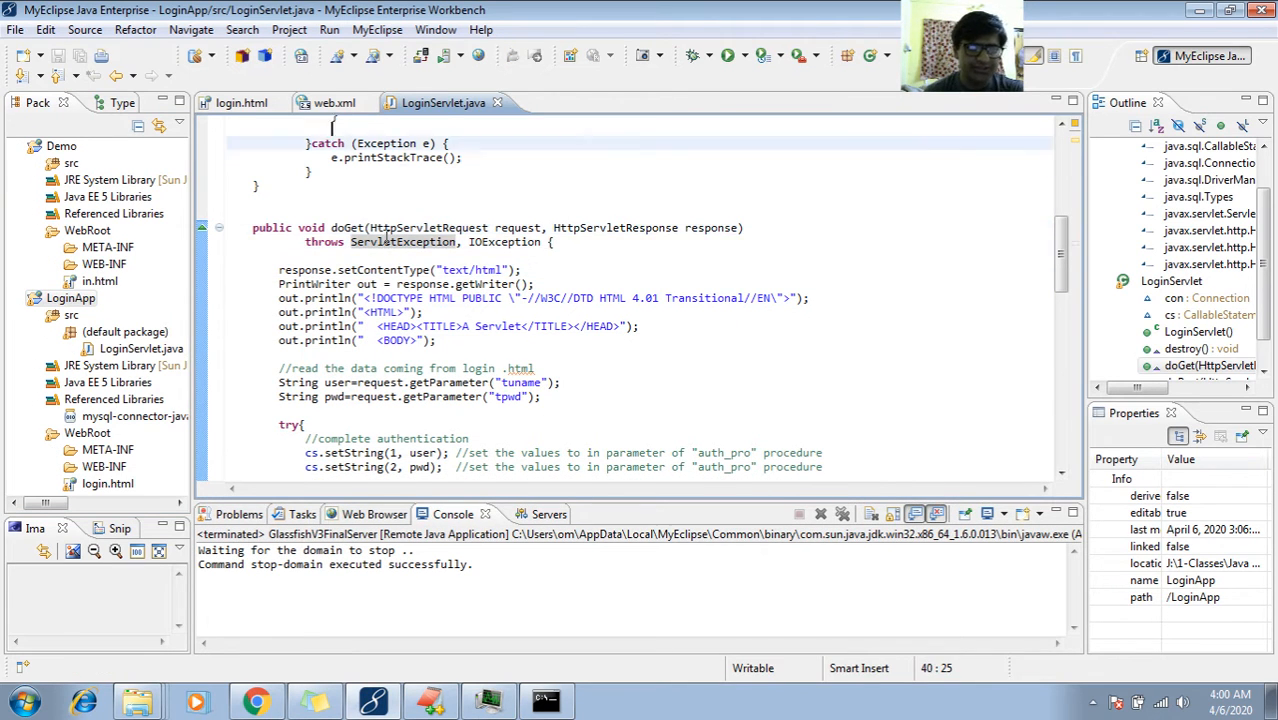
{"action": "key", "text": "Down"}
{"action": "key", "text": "Down"}
{"action": "key", "text": "Down"}
{"action": "key", "text": "Down"}
{"action": "key", "text": "Down"}
{"action": "key", "text": "Down"}
{"action": "key", "text": "Down"}
{"action": "key", "text": "Down"}
{"action": "key", "text": "Down"}
{"action": "key", "text": "Down"}
{"action": "key", "text": "Down"}
{"action": "key", "text": "Down"}
{"action": "key", "text": "Down"}
{"action": "key", "text": "Down"}
{"action": "key", "text": "Down"}
{"action": "key", "text": "Down"}
{"action": "key", "text": "Down"}
{"action": "key", "text": "Down"}
{"action": "key", "text": "Down"}
{"action": "key", "text": "Down"}
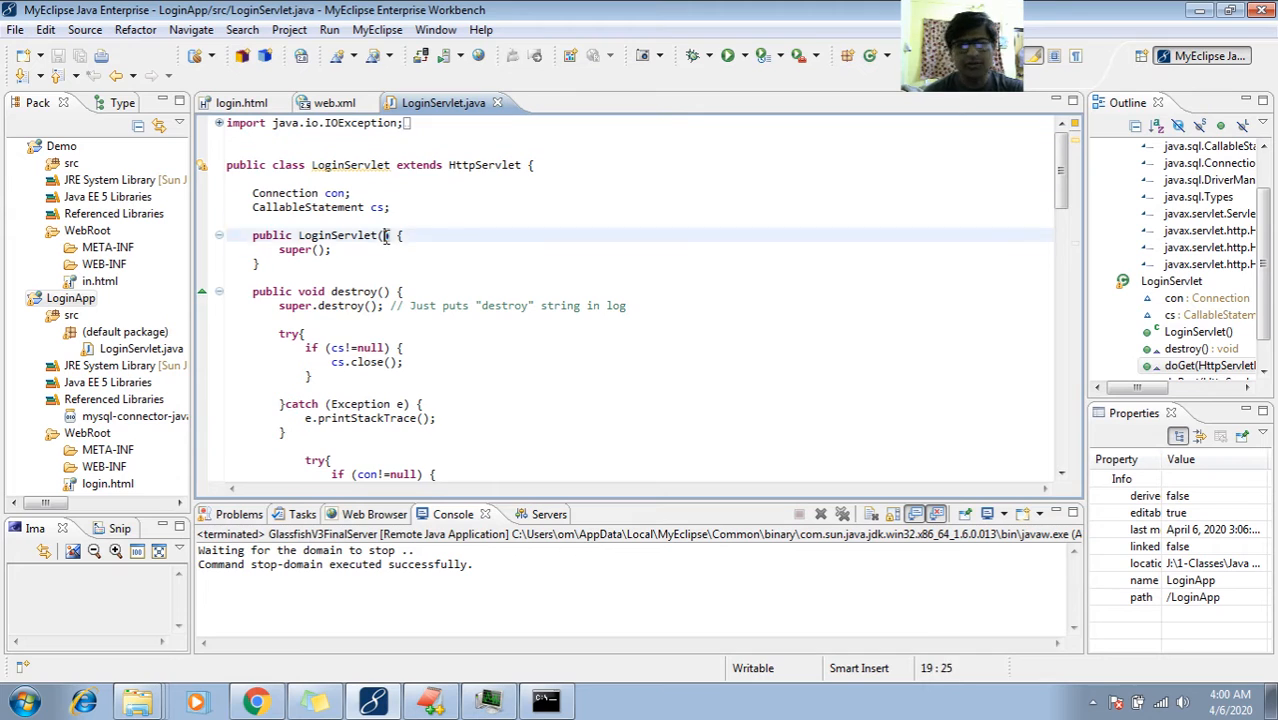
- Collapse the Demo project in the project tree and review the login.html and web.xml files of LoginApp
{"action": "left_click", "coordinate": [24, 146]}
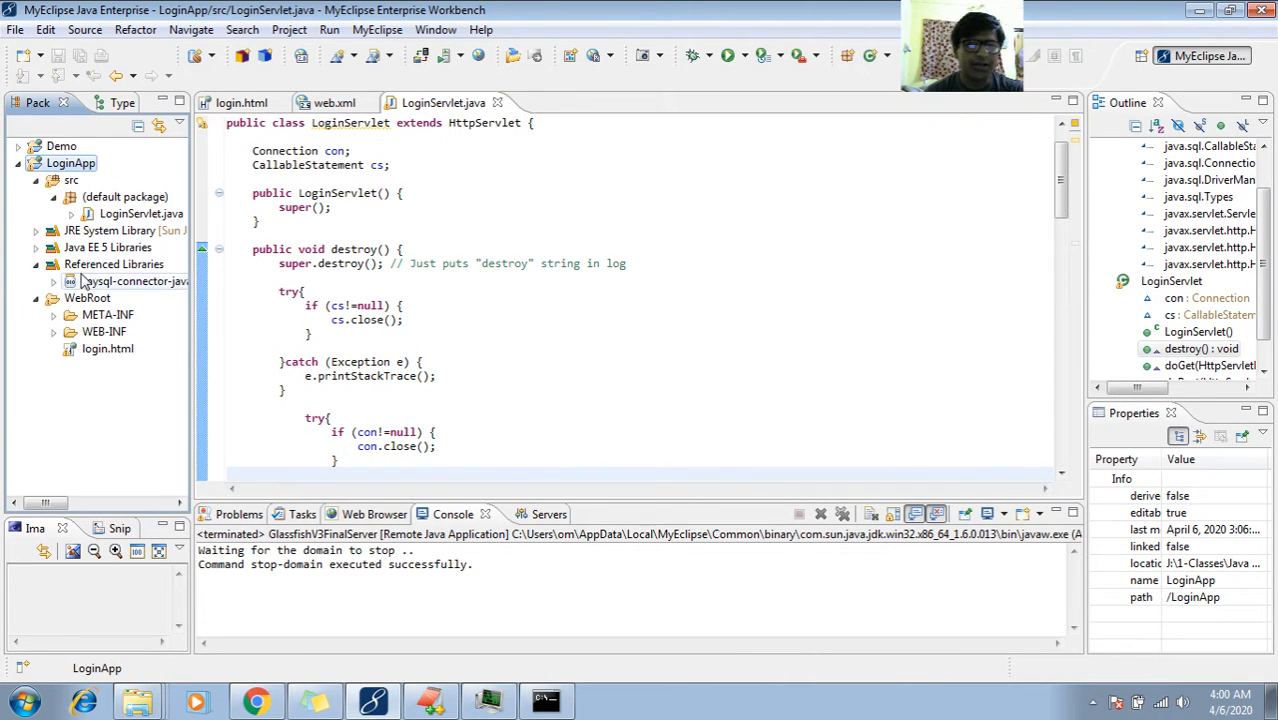
{"action": "left_click", "coordinate": [236, 104]}
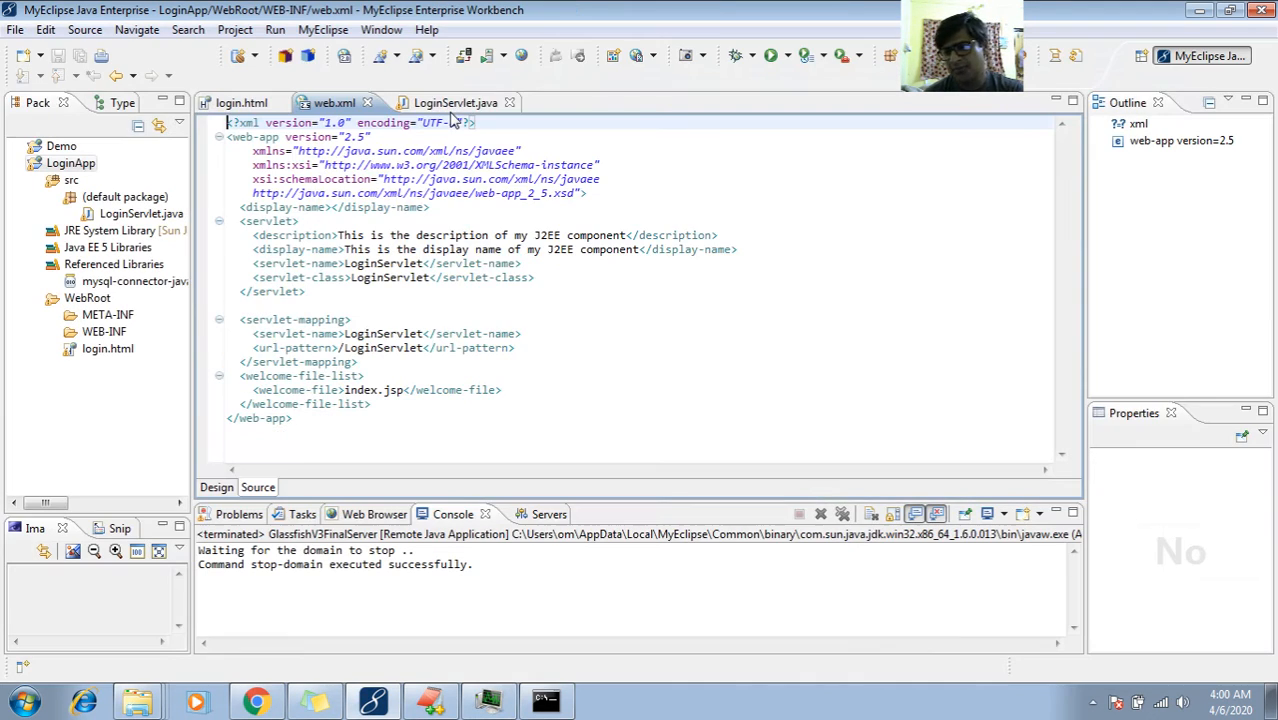
- Return to LoginServlet.java and read through its code from the class declaration to the end of the file
{"action": "left_click", "coordinate": [447, 106]}
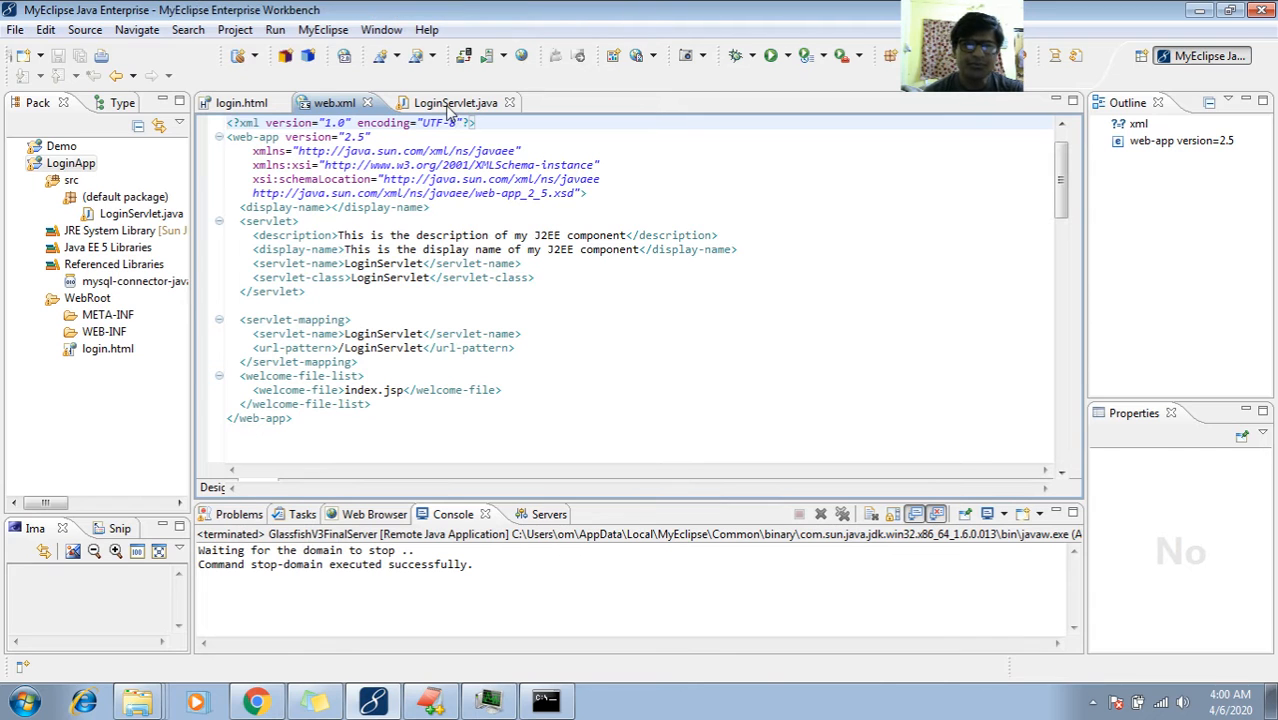
{"action": "left_click", "coordinate": [384, 221]}
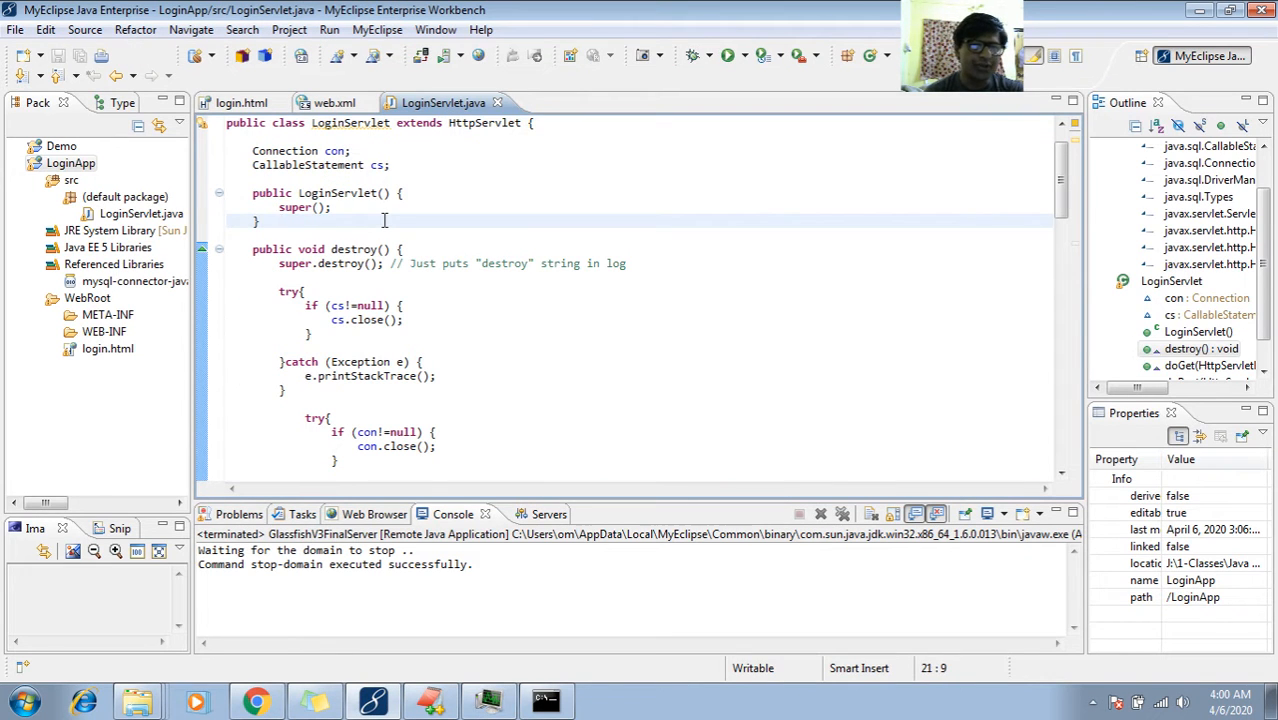
{"action": "key", "text": "Up"}
{"action": "key", "text": "Up"}
{"action": "key", "text": "Up"}
{"action": "key", "text": "Up"}
{"action": "key", "text": "Up"}
{"action": "key", "text": "Up"}
{"action": "key", "text": "Up"}
{"action": "key", "text": "Up"}
{"action": "key", "text": "Up"}
{"action": "key", "text": "Up"}
{"action": "key", "text": "Down"}
{"action": "key", "text": "Down"}
{"action": "key", "text": "Down"}
{"action": "key", "text": "Down"}
{"action": "key", "text": "Down"}
{"action": "key", "text": "Down"}
{"action": "key", "text": "Down"}
{"action": "key", "text": "Down"}
{"action": "key", "text": "Down"}
{"action": "key", "text": "Down"}
{"action": "key", "text": "Down"}
{"action": "key", "text": "Down"}
{"action": "key", "text": "Down"}
{"action": "key", "text": "Down"}
{"action": "key", "text": "Down"}
{"action": "key", "text": "Down"}
{"action": "key", "text": "Down"}
{"action": "key", "text": "Down"}
{"action": "key", "text": "Down"}
{"action": "key", "text": "Down"}
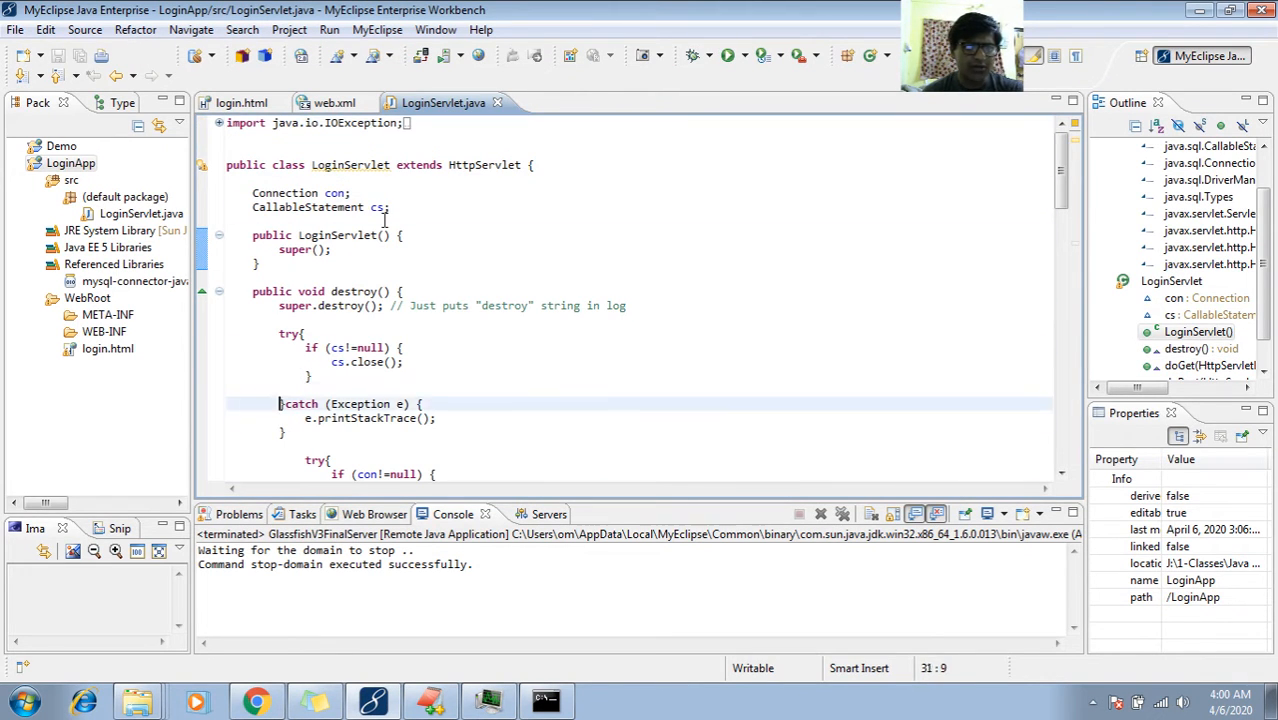
{"action": "key", "text": "Down"}
{"action": "key", "text": "Down"}
{"action": "key", "text": "Down"}
{"action": "key", "text": "Down"}
{"action": "key", "text": "Down"}
{"action": "key", "text": "Down"}
{"action": "key", "text": "Down"}
{"action": "key", "text": "Down"}
{"action": "key", "text": "Down"}
{"action": "key", "text": "Down"}
{"action": "key", "text": "Down"}
{"action": "key", "text": "Down"}
{"action": "key", "text": "Down"}
{"action": "key", "text": "Down"}
{"action": "key", "text": "Down"}
{"action": "key", "text": "Down"}
{"action": "key", "text": "Down"}
{"action": "key", "text": "Down"}
{"action": "key", "text": "Down"}
{"action": "key", "text": "Down"}
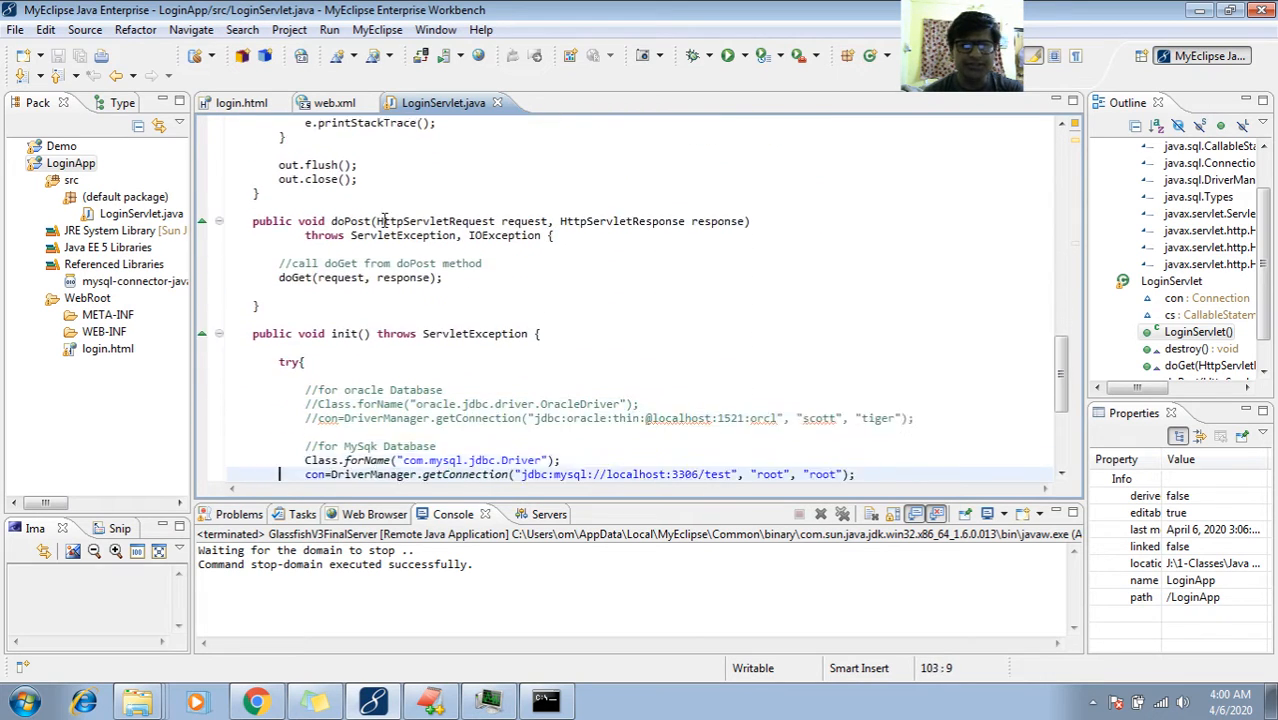
{"action": "key", "text": "Down"}
{"action": "key", "text": "Down"}
{"action": "key", "text": "Down"}
{"action": "key", "text": "Down"}
{"action": "key", "text": "Down"}
{"action": "key", "text": "Down"}
{"action": "key", "text": "Down"}
{"action": "key", "text": "Down"}
{"action": "key", "text": "Down"}
{"action": "key", "text": "Down"}
{"action": "key", "text": "Down"}
{"action": "key", "text": "Down"}
{"action": "key", "text": "Down"}
{"action": "key", "text": "Down"}
{"action": "key", "text": "Down"}
{"action": "key", "text": "Down"}
{"action": "key", "text": "Down"}
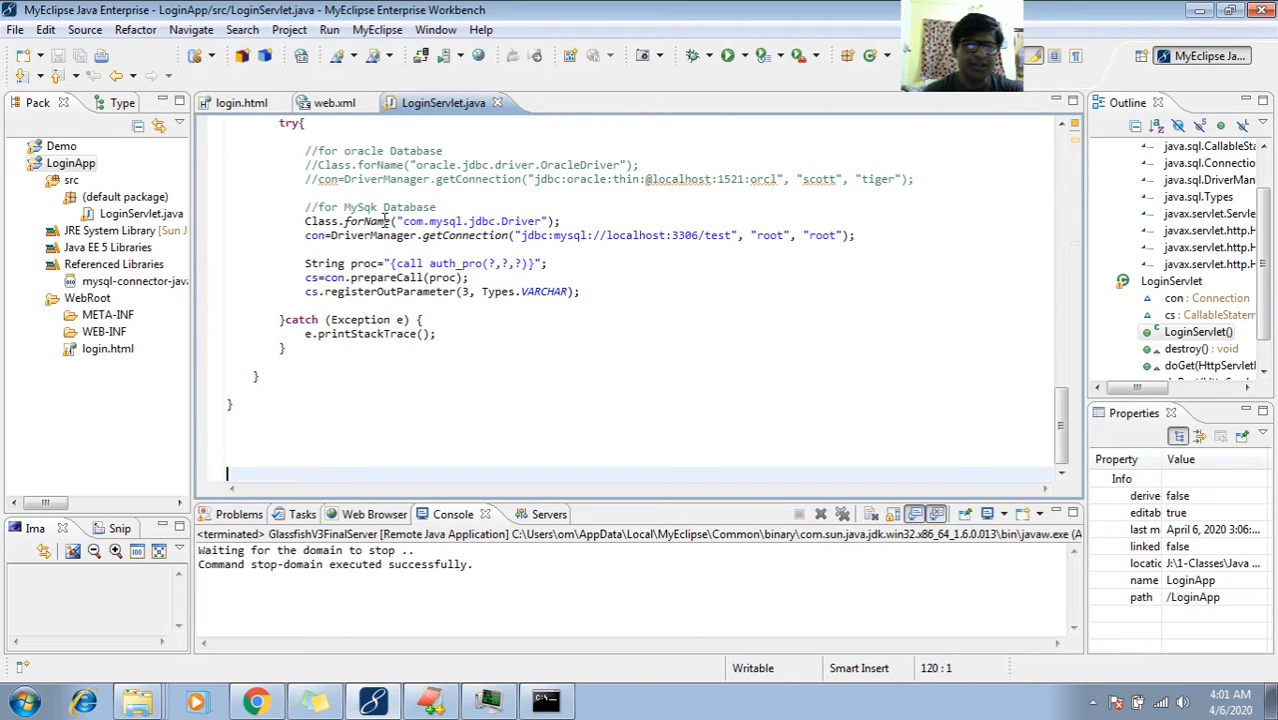
- Delete the blank lines at the end of LoginServlet.java and those before the closing braces of the class and the init method
{"action": "key", "text": "BackSpace"}
{"action": "key", "text": "BackSpace"}
{"action": "key", "text": "BackSpace"}
{"action": "key", "text": "BackSpace"}
{"action": "key", "text": "Up"}
{"action": "key", "text": "Up"}
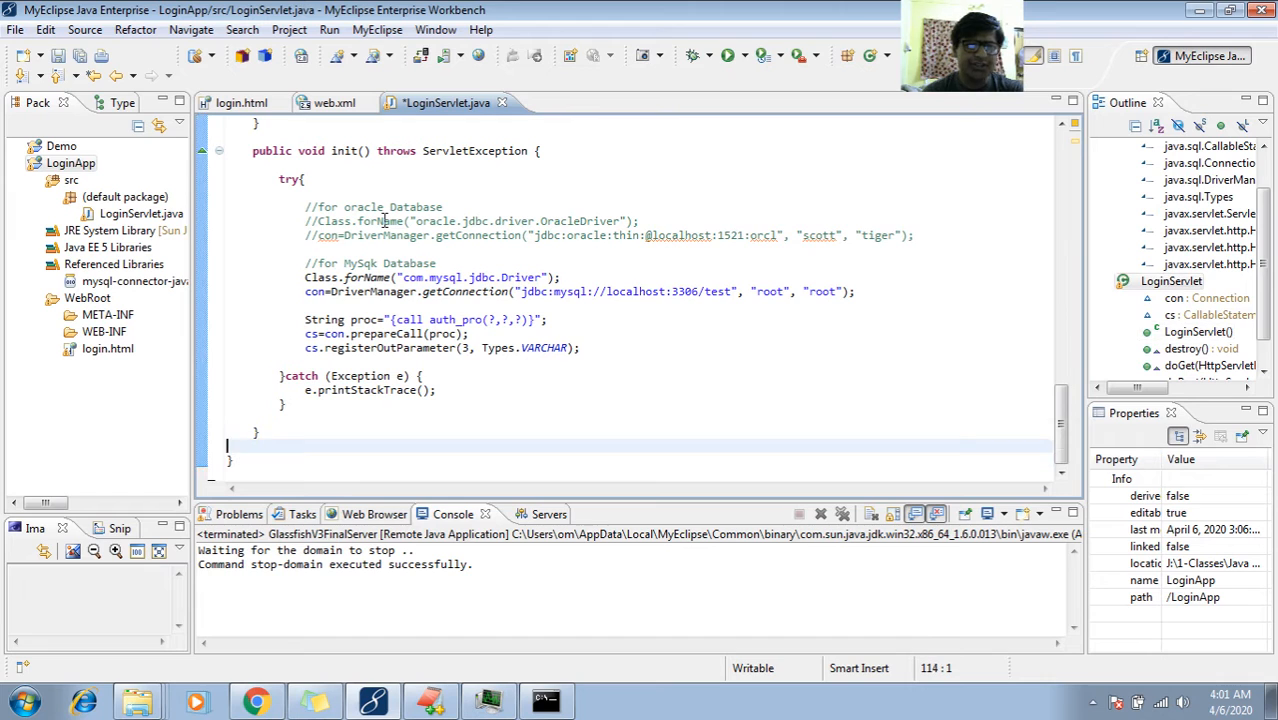
{"action": "key", "text": "BackSpace"}
{"action": "key", "text": "Up"}
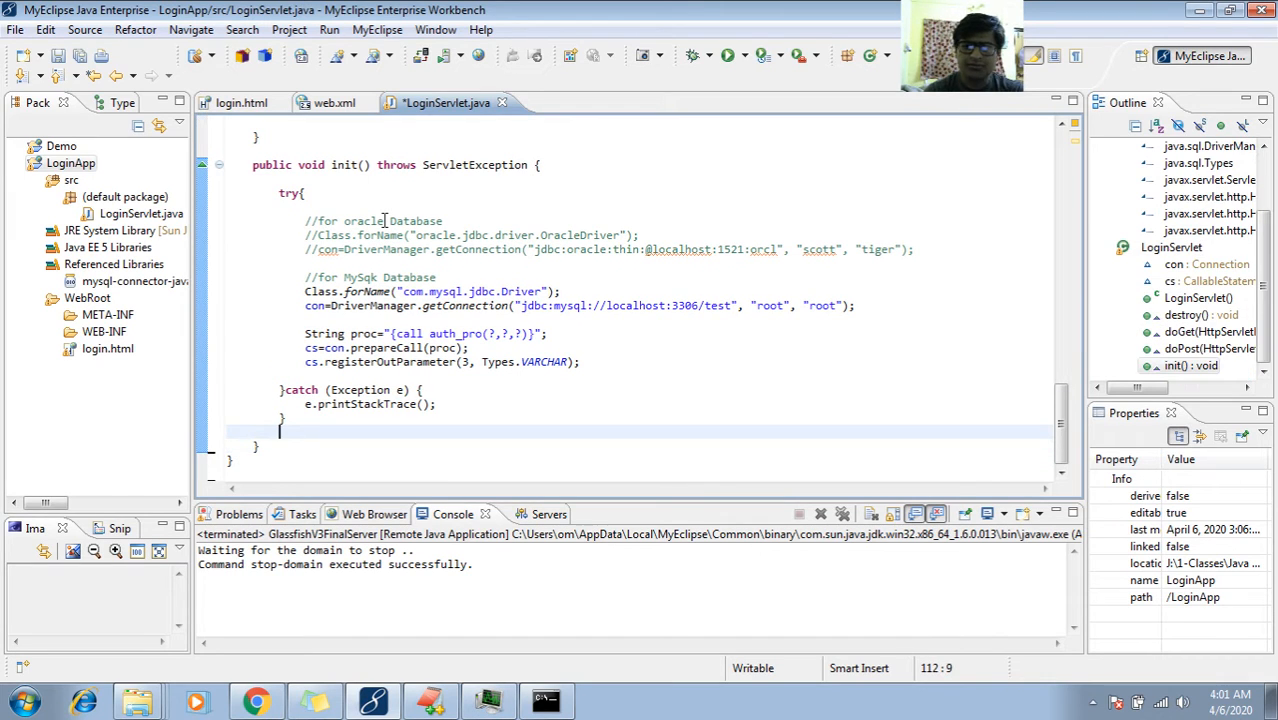
{"action": "key", "text": "BackSpace"}
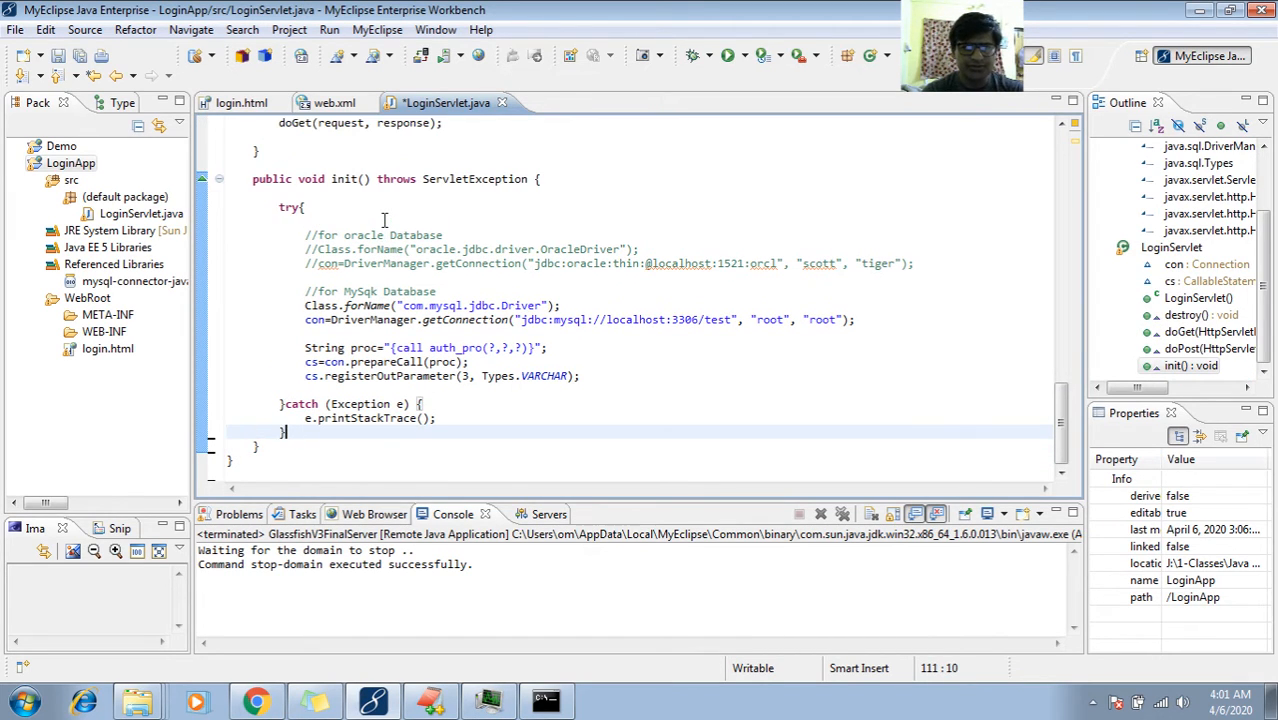
- Remove the blank lines above the try block in init and before doPost's closing brace, and save LoginServlet.java
{"action": "key", "text": "Up"}
{"action": "key", "text": "Up"}
{"action": "key", "text": "Up"}
{"action": "key", "text": "Up"}
{"action": "key", "text": "Up"}
{"action": "key", "text": "Up"}
{"action": "key", "text": "Up"}
{"action": "key", "text": "Up"}
{"action": "key", "text": "Up"}
{"action": "key", "text": "Up"}
{"action": "key", "text": "Up"}
{"action": "key", "text": "Up"}
{"action": "key", "text": "Up"}
{"action": "key", "text": "Up"}
{"action": "key", "text": "Up"}
{"action": "key", "text": "Up"}
{"action": "key", "text": "Up"}
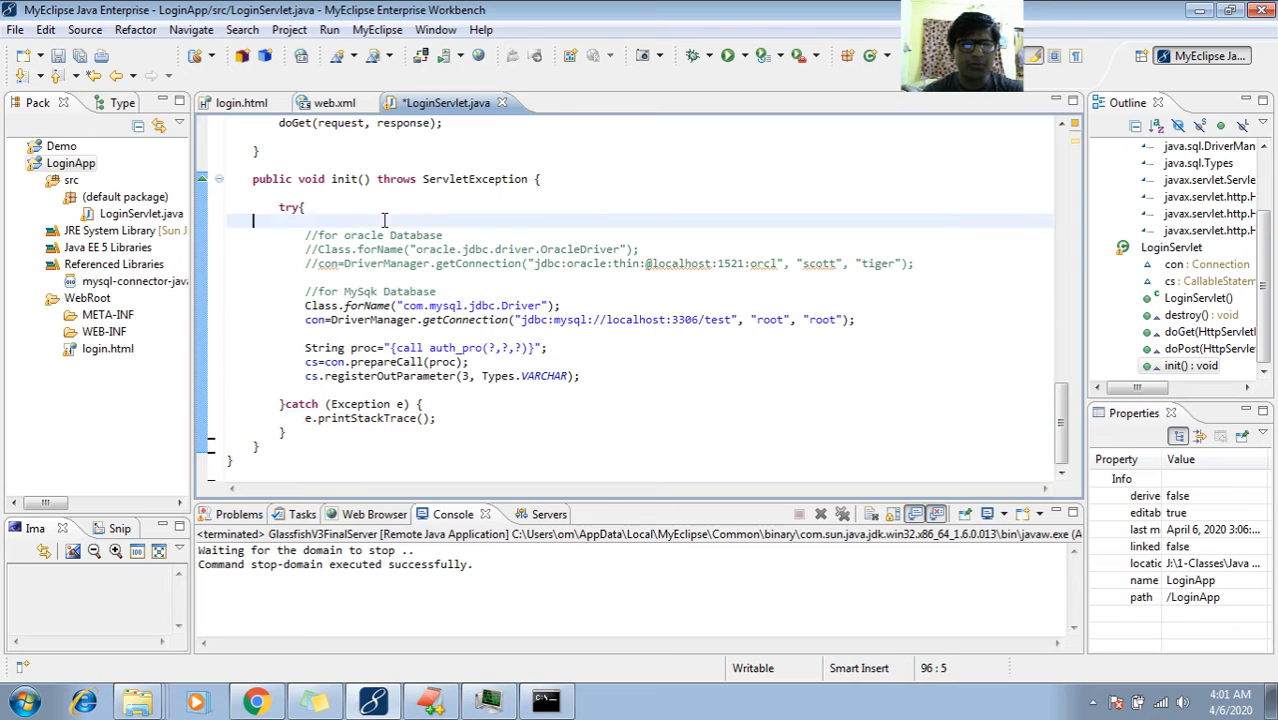
{"action": "key", "text": "BackSpace"}
{"action": "key", "text": "BackSpace"}
{"action": "key", "text": "Up"}
{"action": "key", "text": "Up"}
{"action": "key", "text": "Up"}
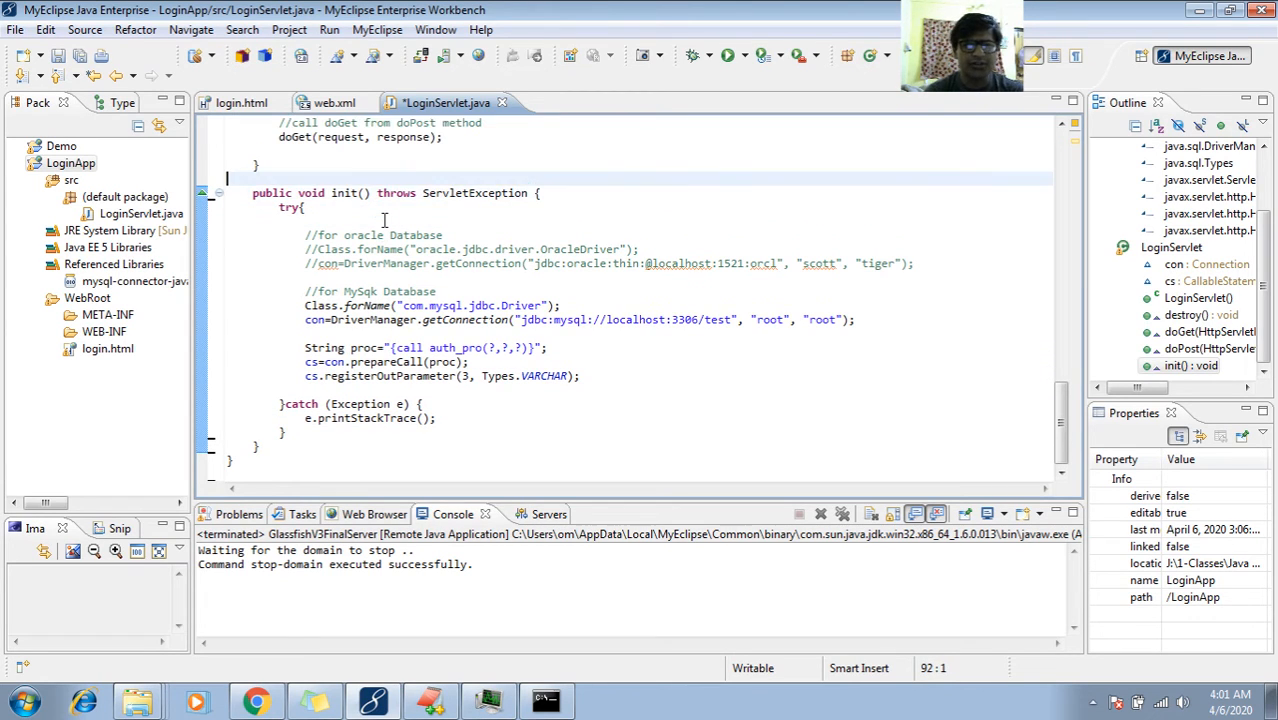
{"action": "key", "text": "BackSpace"}
{"action": "key", "text": "BackSpace"}
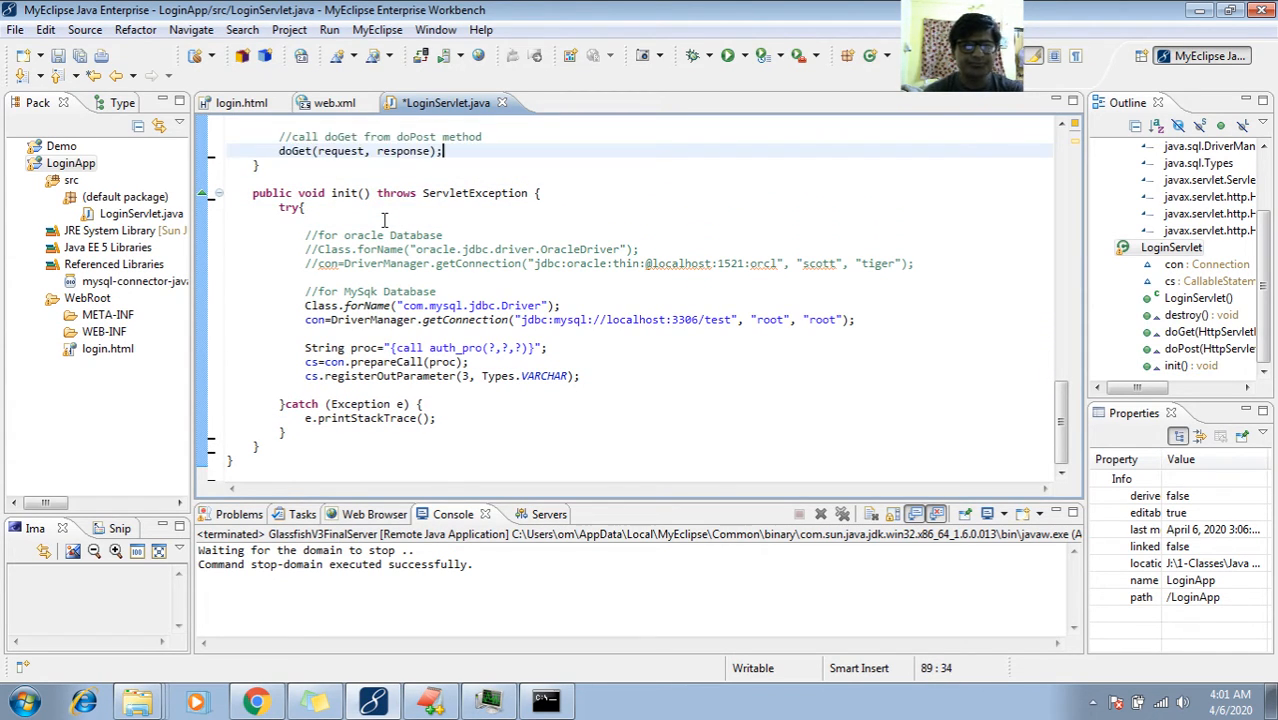
{"action": "key", "text": "Up"}
{"action": "key", "text": "ctrl+s"}
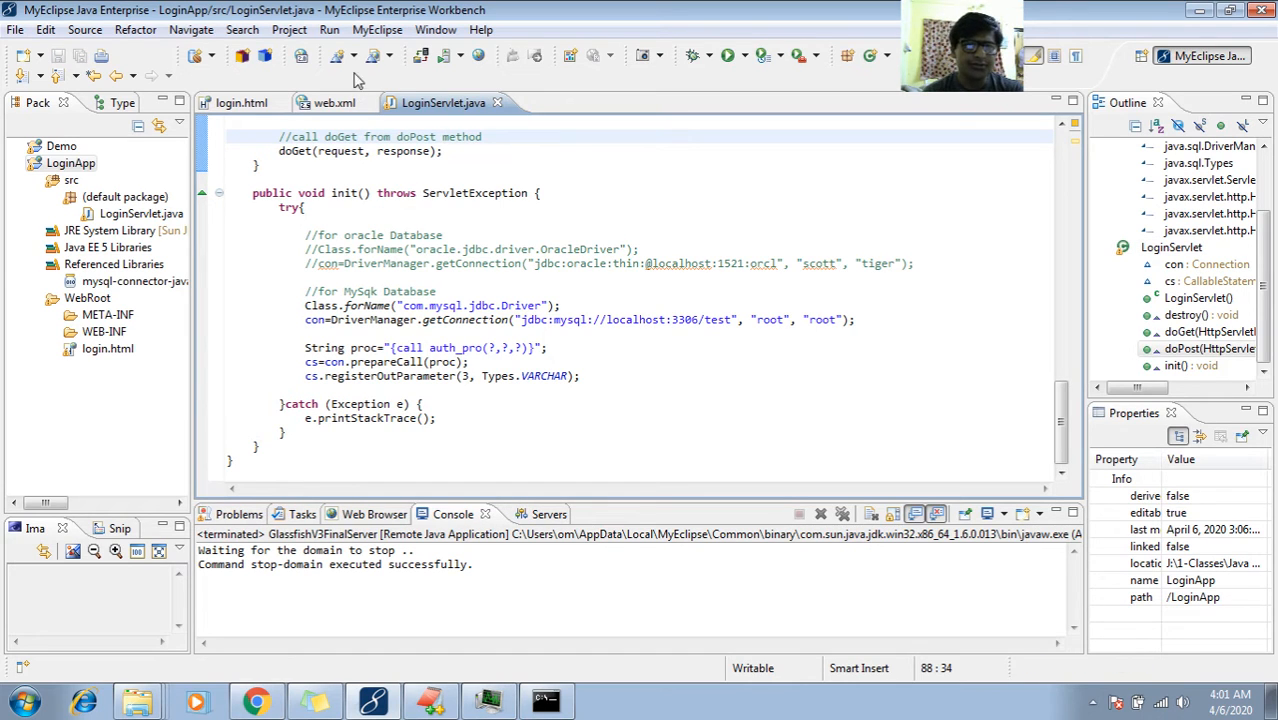
- Open the project deployment manager and select LoginApp as the project
{"action": "left_click", "coordinate": [421, 57]}
{"action": "left_click", "coordinate": [472, 110]}
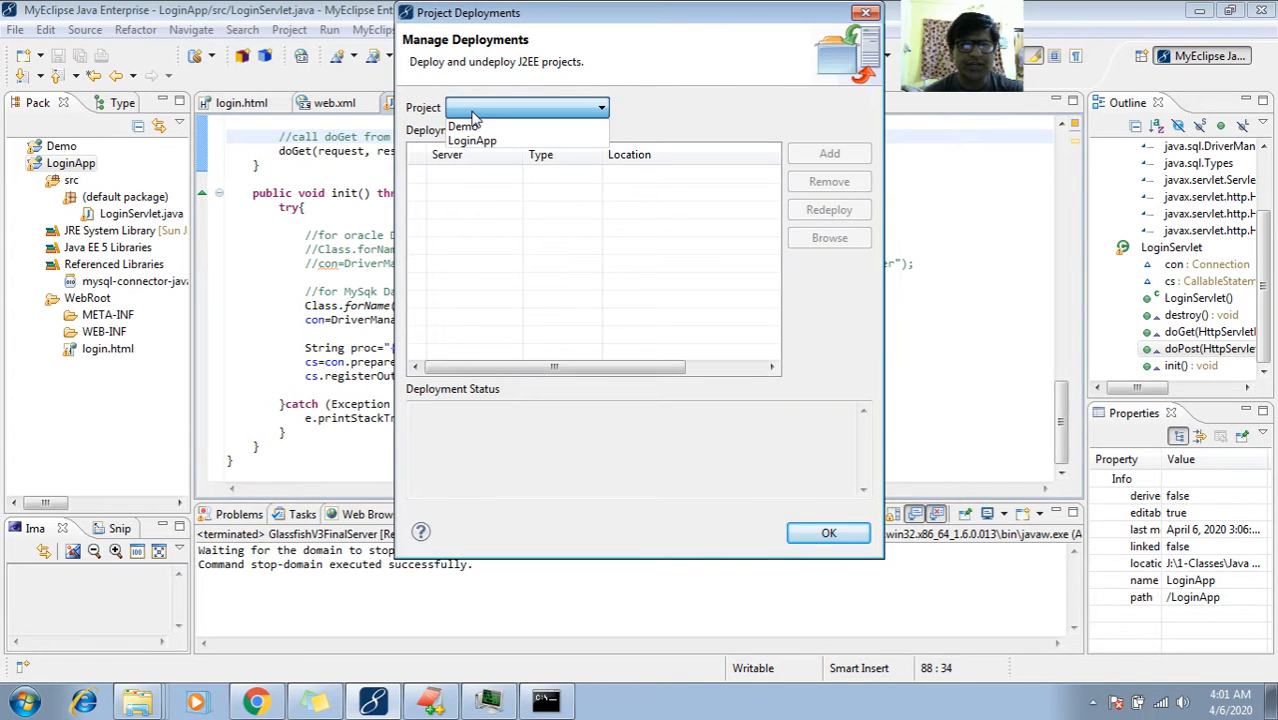
{"action": "left_click", "coordinate": [476, 142]}
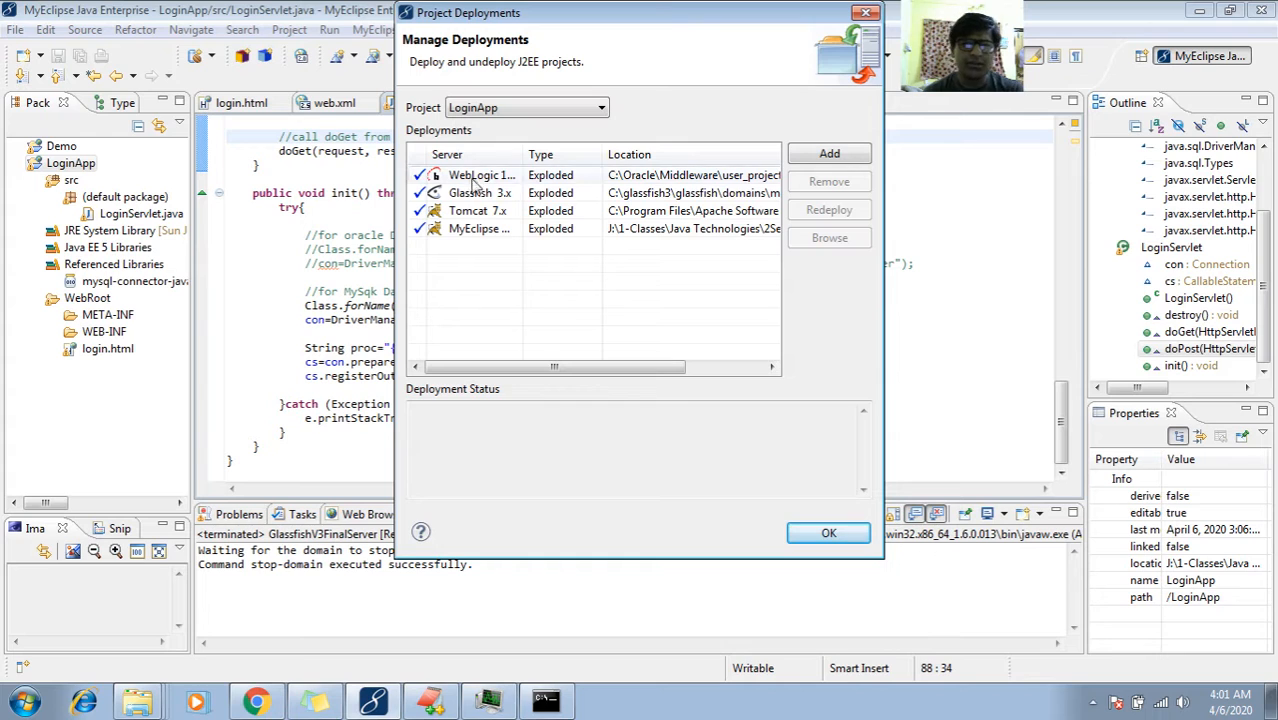
- Add a new LoginApp deployment with the server <Custom Location> and the deploy type Packaged Archive (production mode)
{"action": "left_click", "coordinate": [830, 154]}
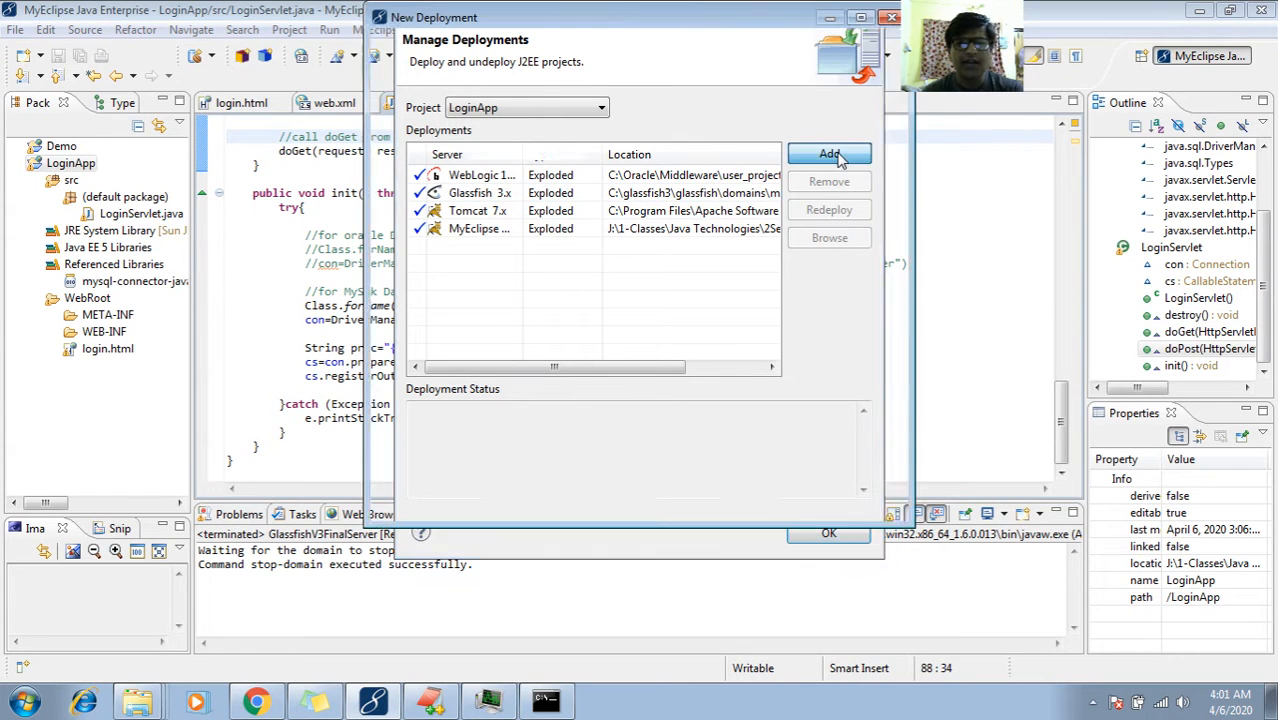
{"action": "left_click", "coordinate": [804, 136]}
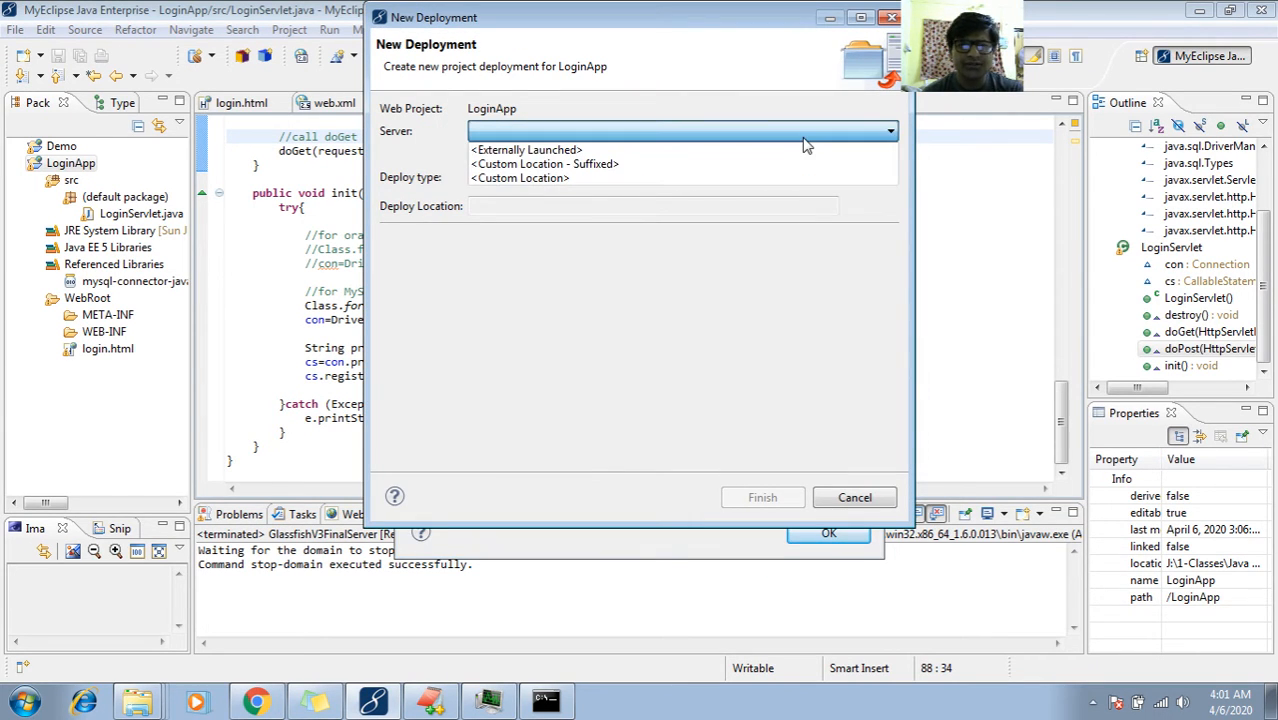
{"action": "left_click", "coordinate": [740, 178]}
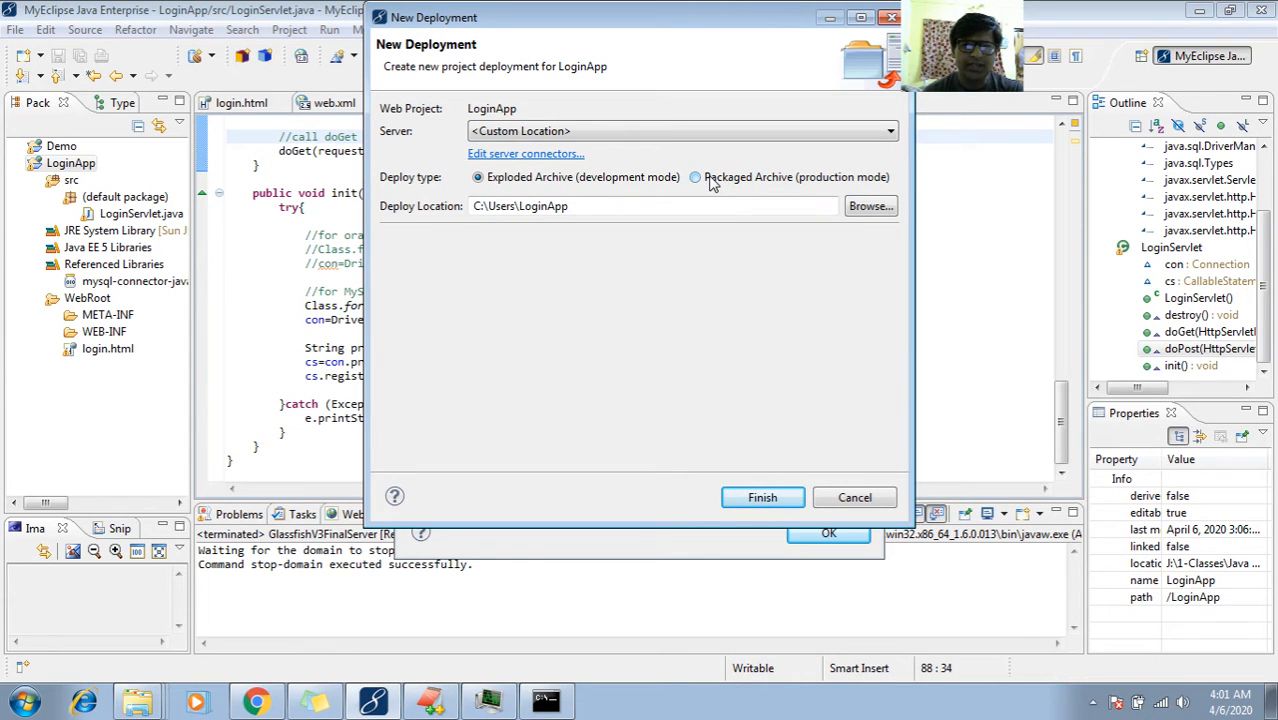
{"action": "left_click", "coordinate": [712, 180]}
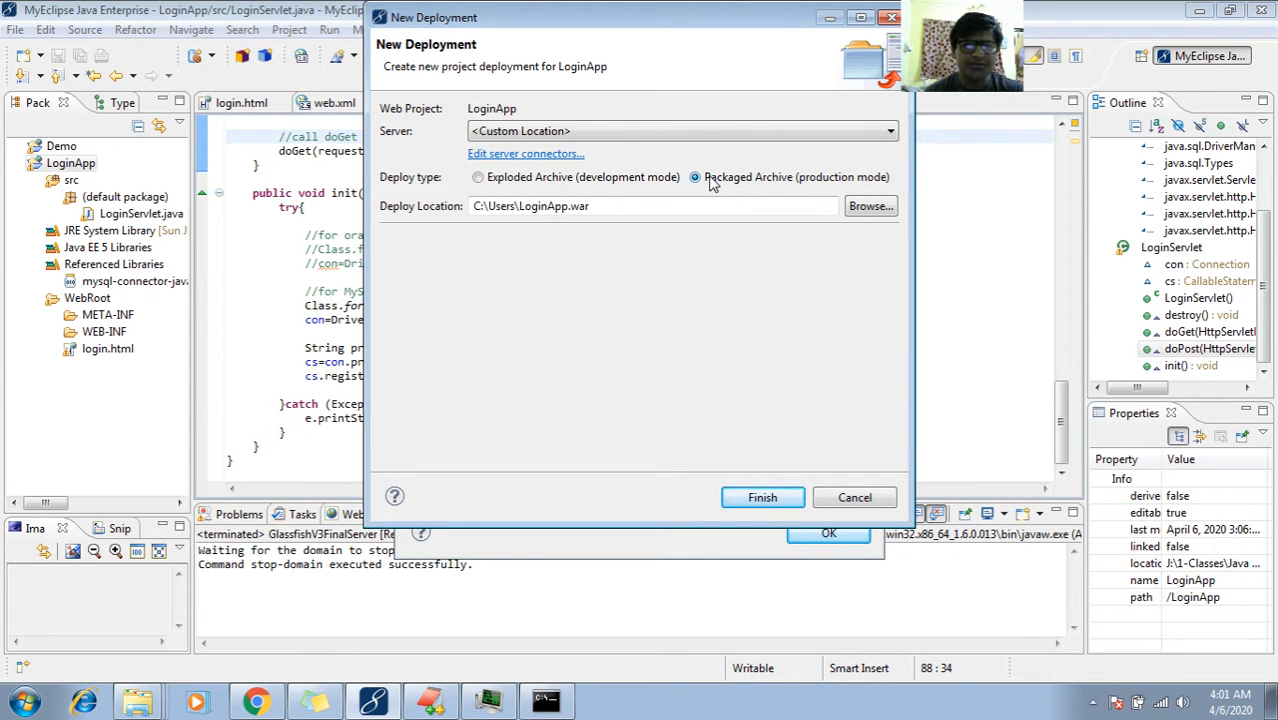
- Choose the Desktop folder as the deployment root directory for the LoginApp archive
{"action": "left_click", "coordinate": [868, 207]}
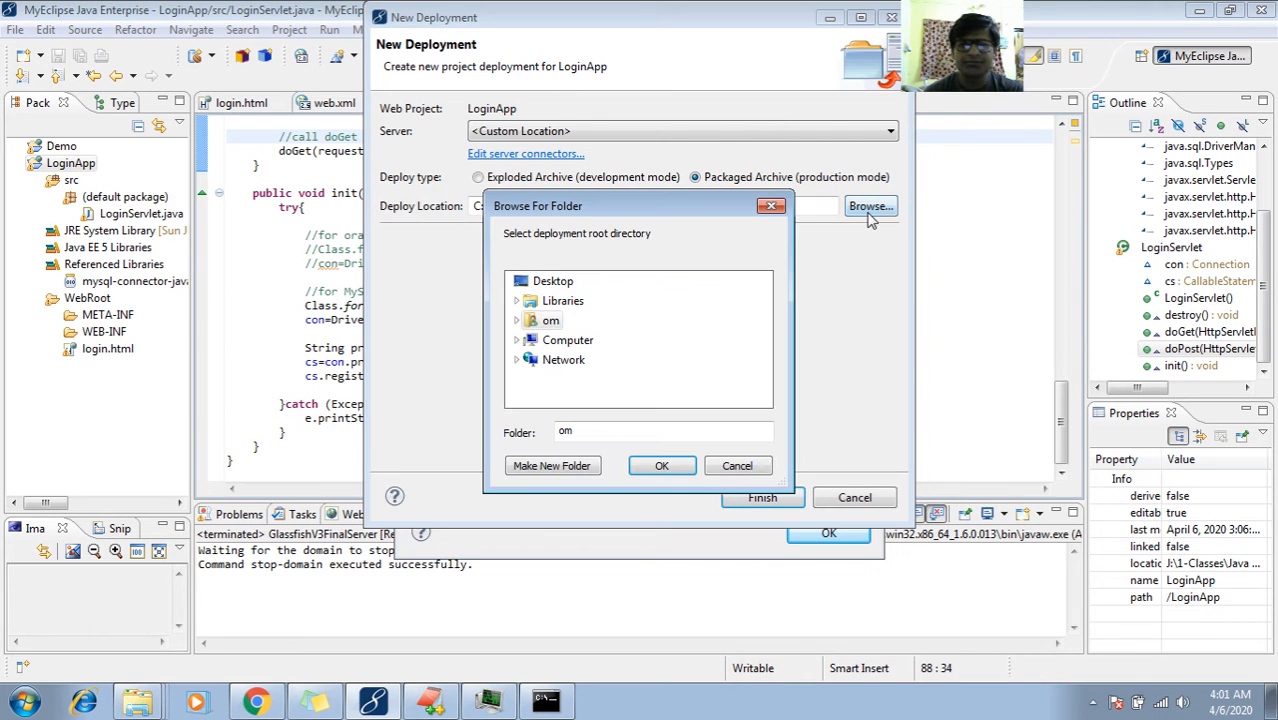
{"action": "left_click", "coordinate": [556, 285]}
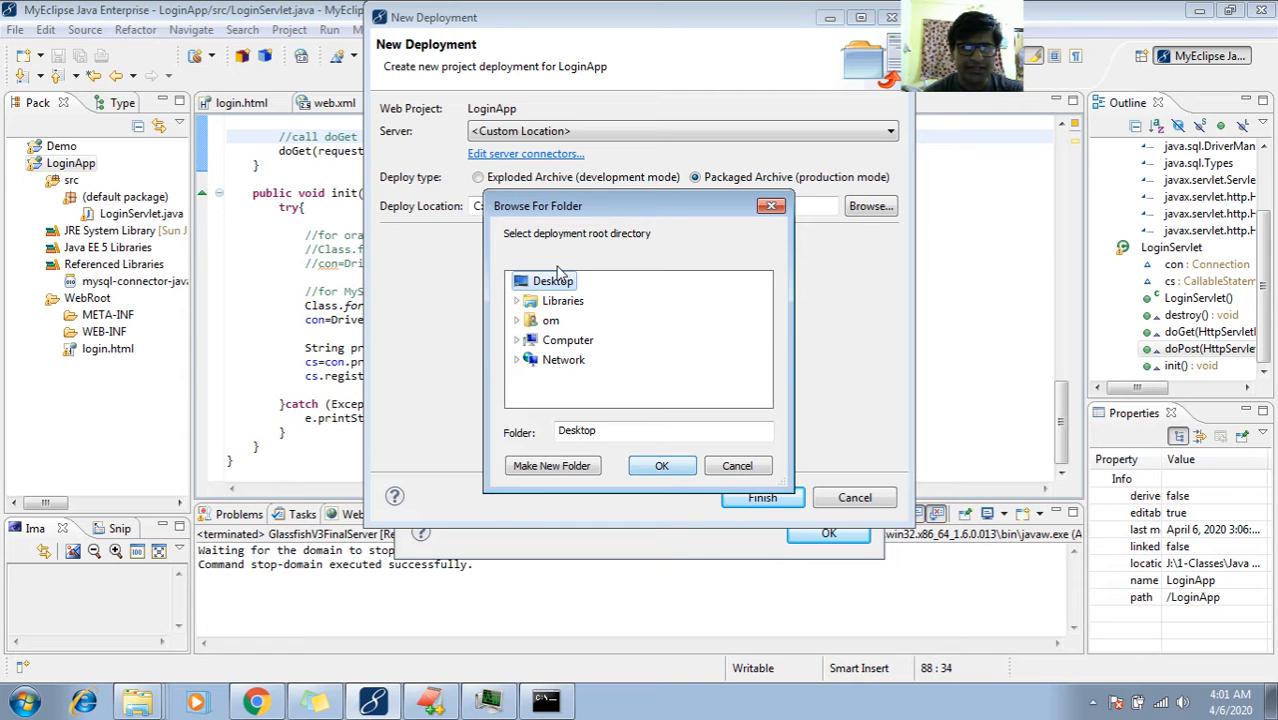
{"action": "left_click", "coordinate": [662, 466]}
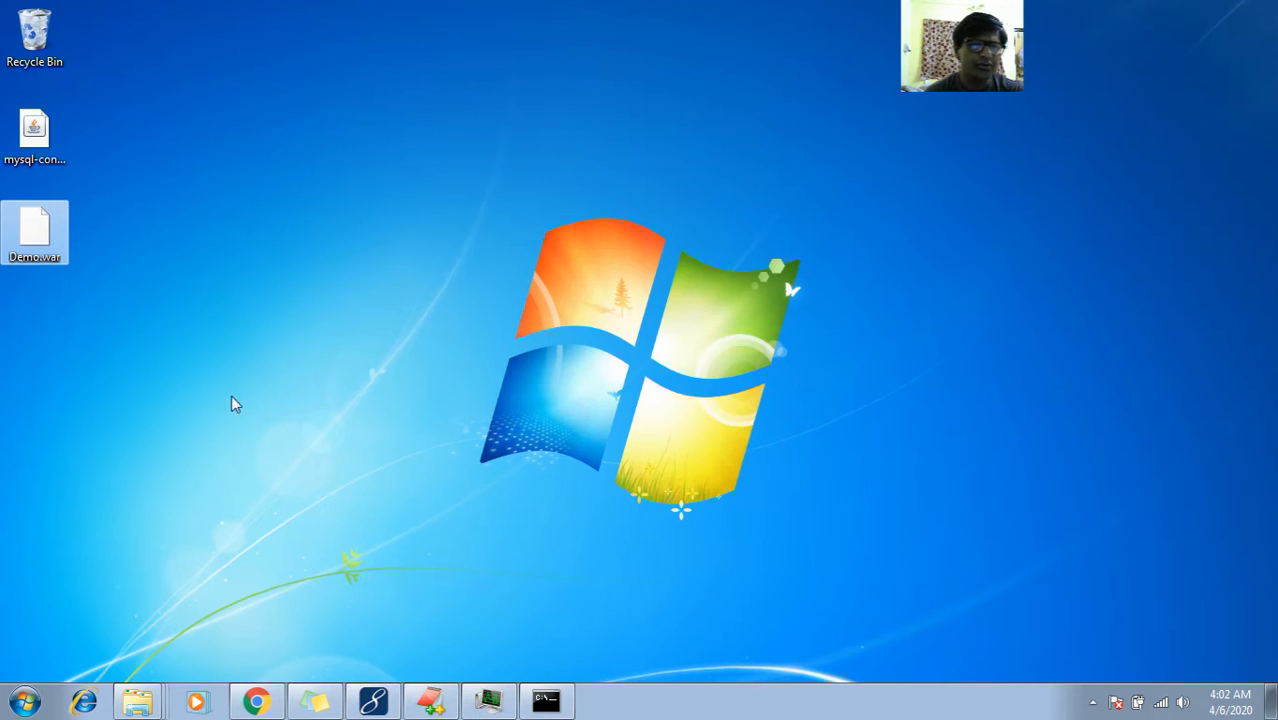
- Delete the Demo.war file from the Desktop
{"action": "key", "text": "Delete"}
{"action": "key", "text": "Return"}
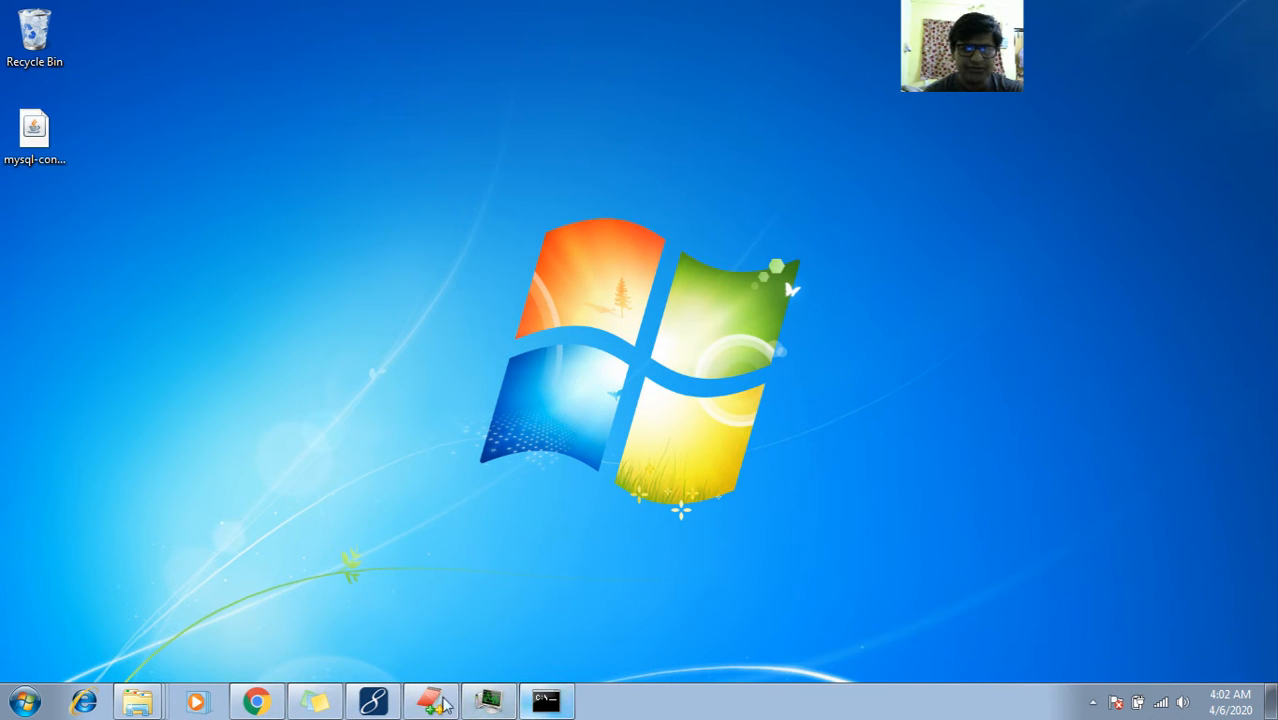
- Switch to MyEclipse, finish the LoginApp packaged archive deployment to the Desktop, and close the project deployment manager
{"action": "left_click", "coordinate": [373, 701]}
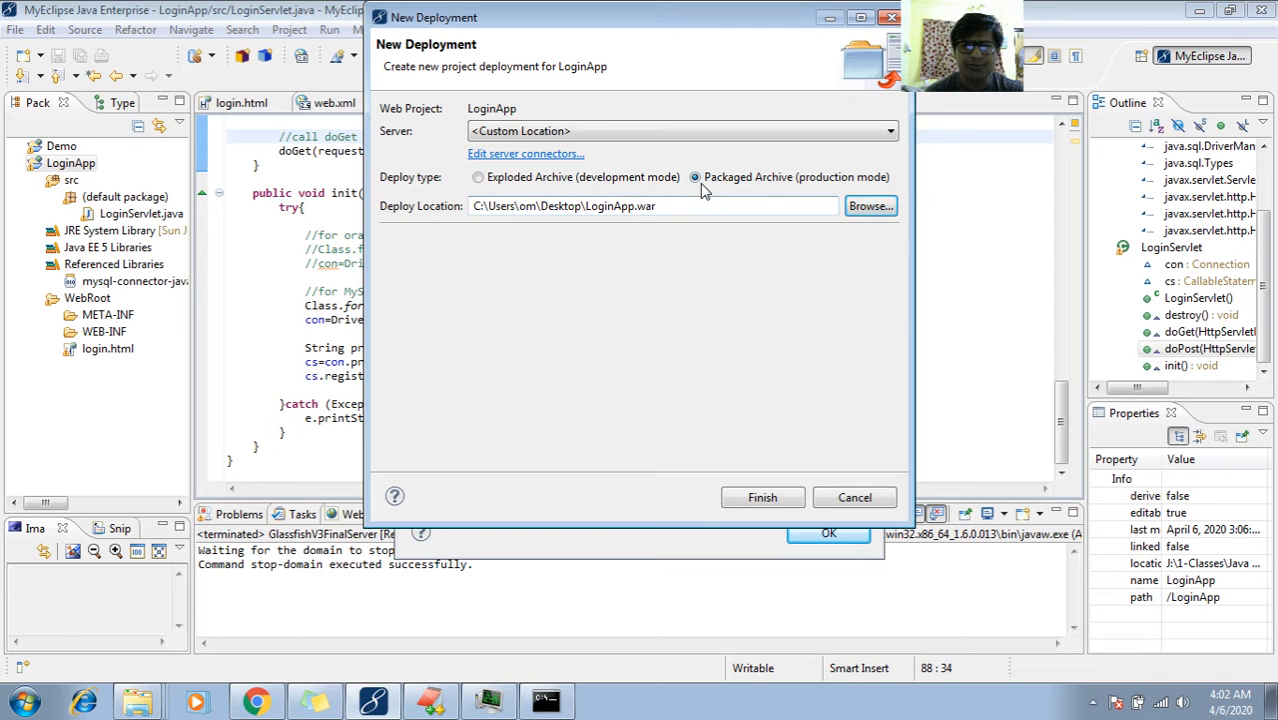
{"action": "left_click", "coordinate": [760, 498]}
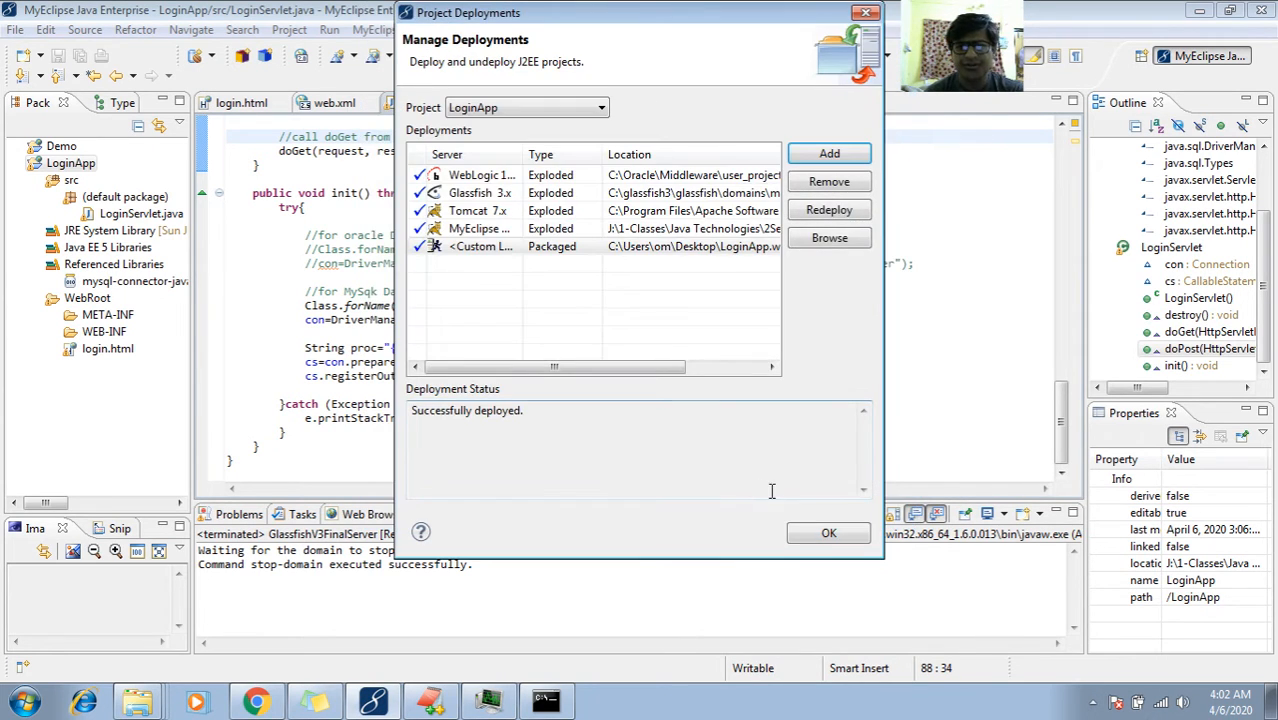
{"action": "left_click", "coordinate": [820, 535]}
- Show the Desktop and open the properties of LoginApp.war to check its file type
{"action": "left_click", "coordinate": [1269, 700]}
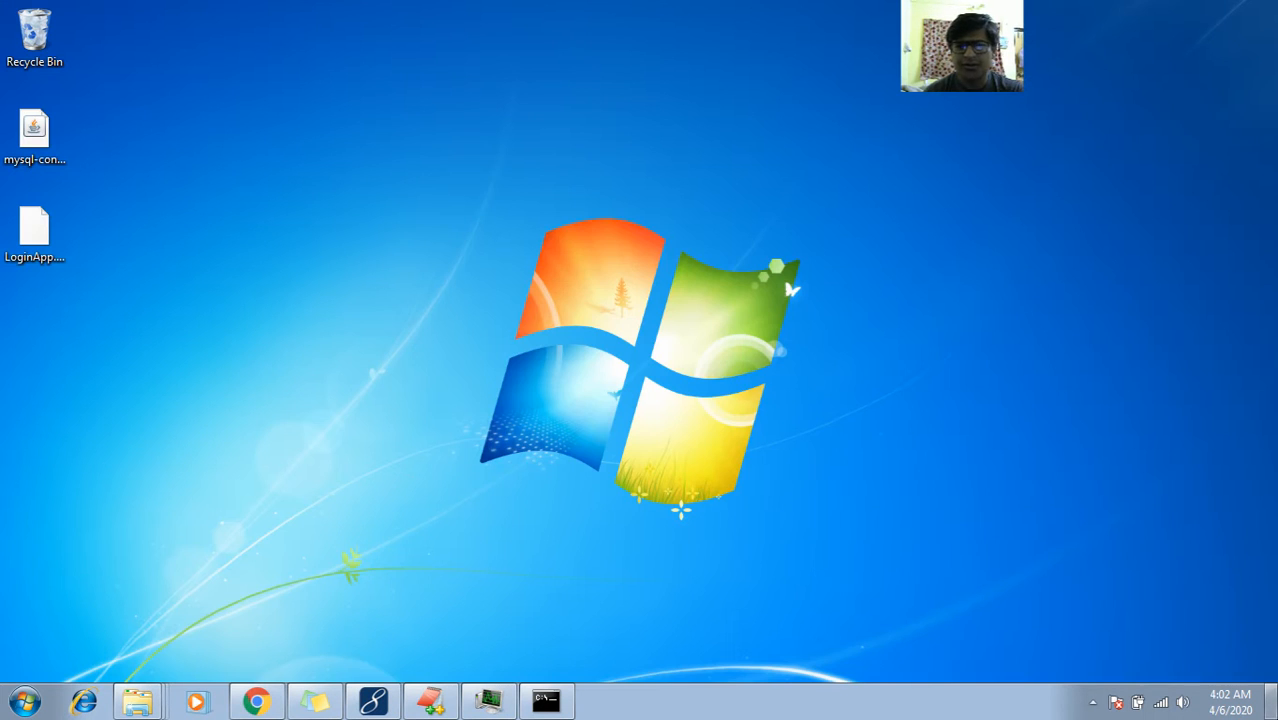
{"action": "left_click", "coordinate": [34, 235]}
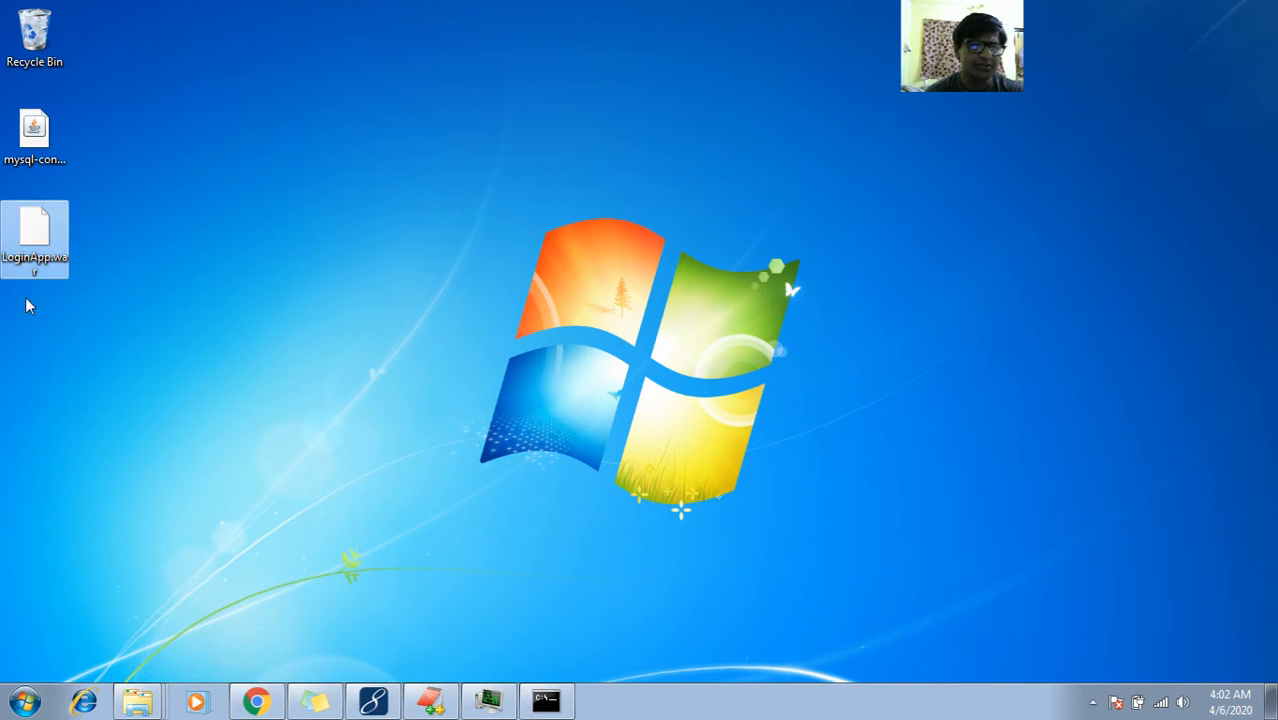
{"action": "right_click", "coordinate": [44, 233]}
{"action": "left_click", "coordinate": [75, 551]}
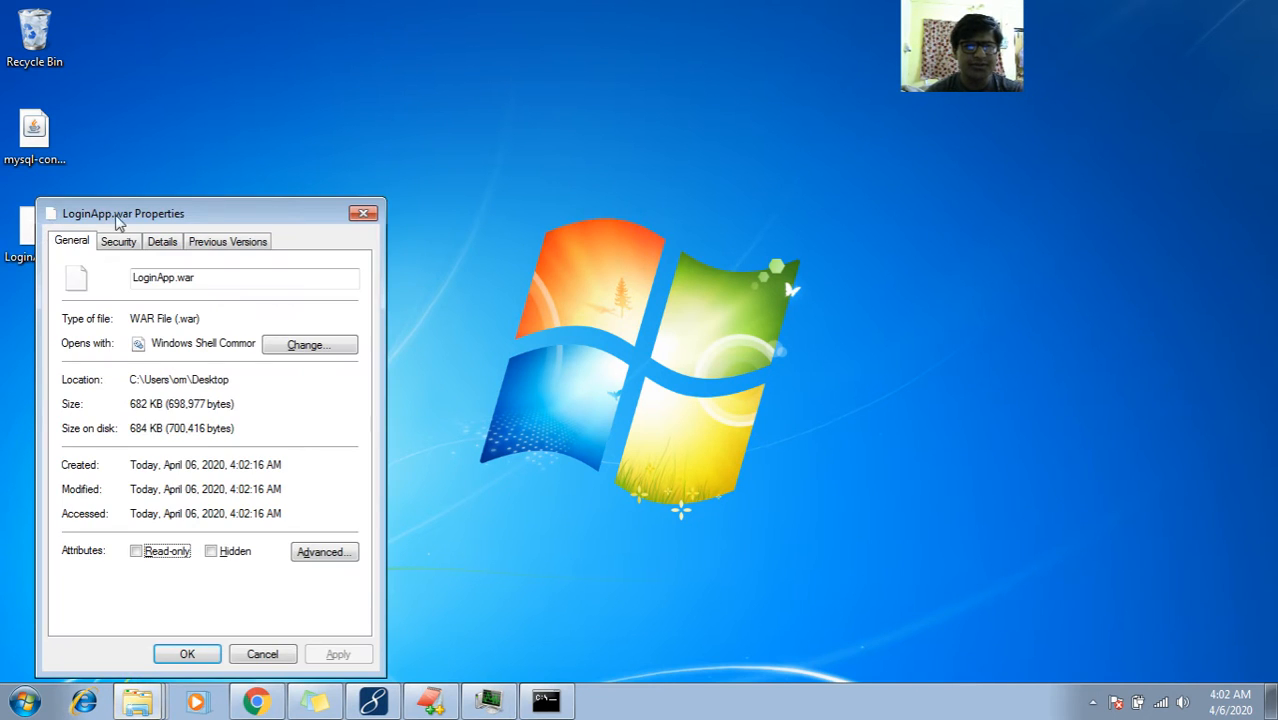
{"action": "left_click_drag", "start_coordinate": [141, 216], "coordinate": [230, 189]}
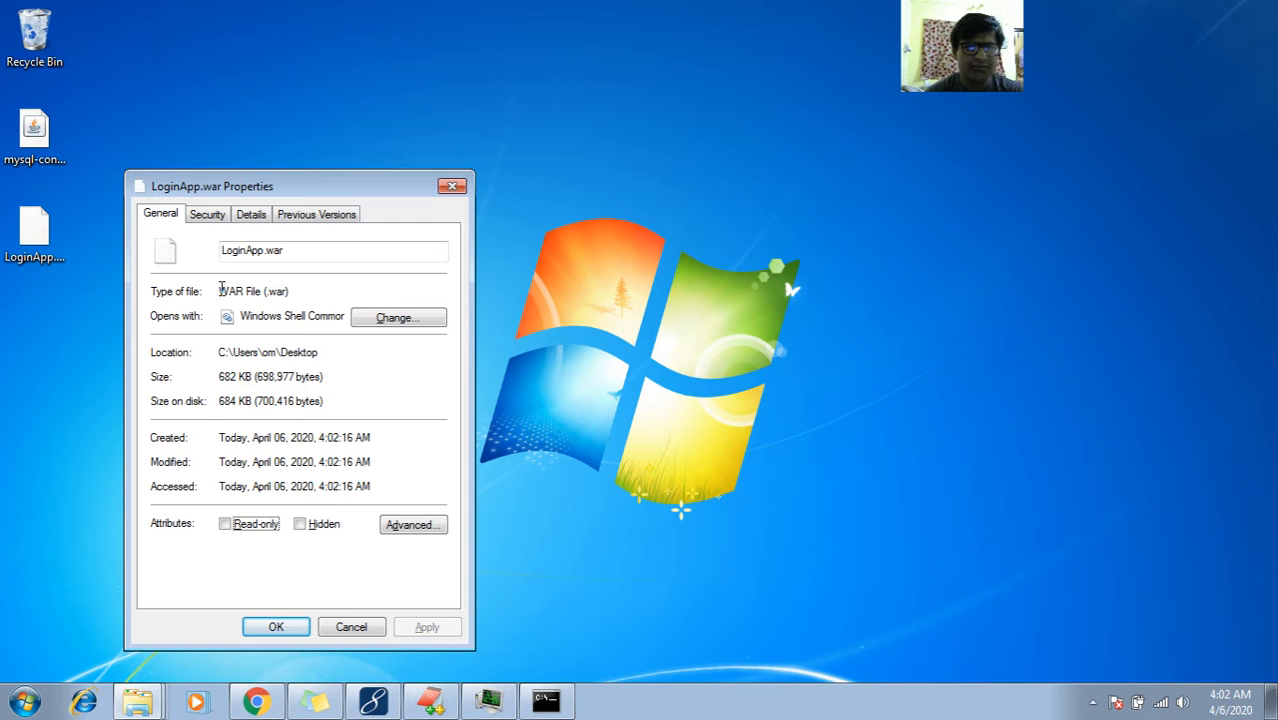
{"action": "left_click_drag", "start_coordinate": [222, 289], "coordinate": [295, 289]}
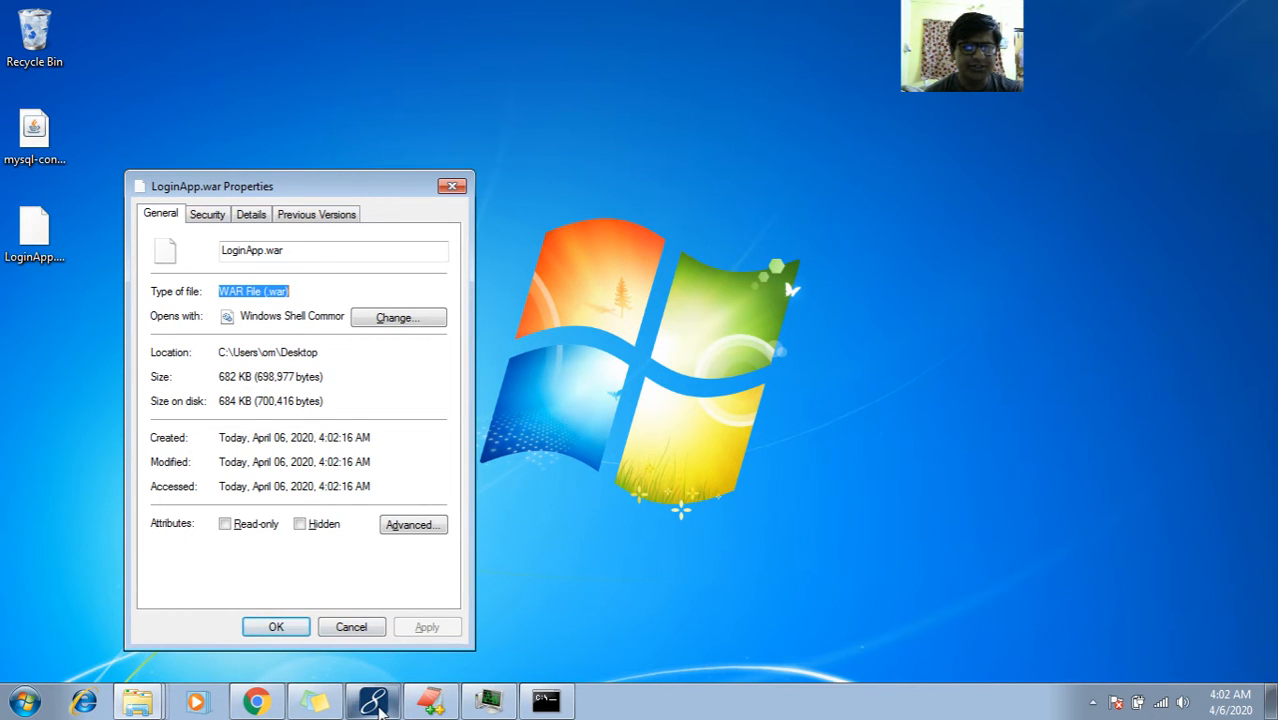
- Switch to the MyEclipse Installation.txt notes in EditPlus and write "Click on Deploy MyEclipse" on line 444 below the .war procedure heading
{"action": "left_click", "coordinate": [374, 703]}
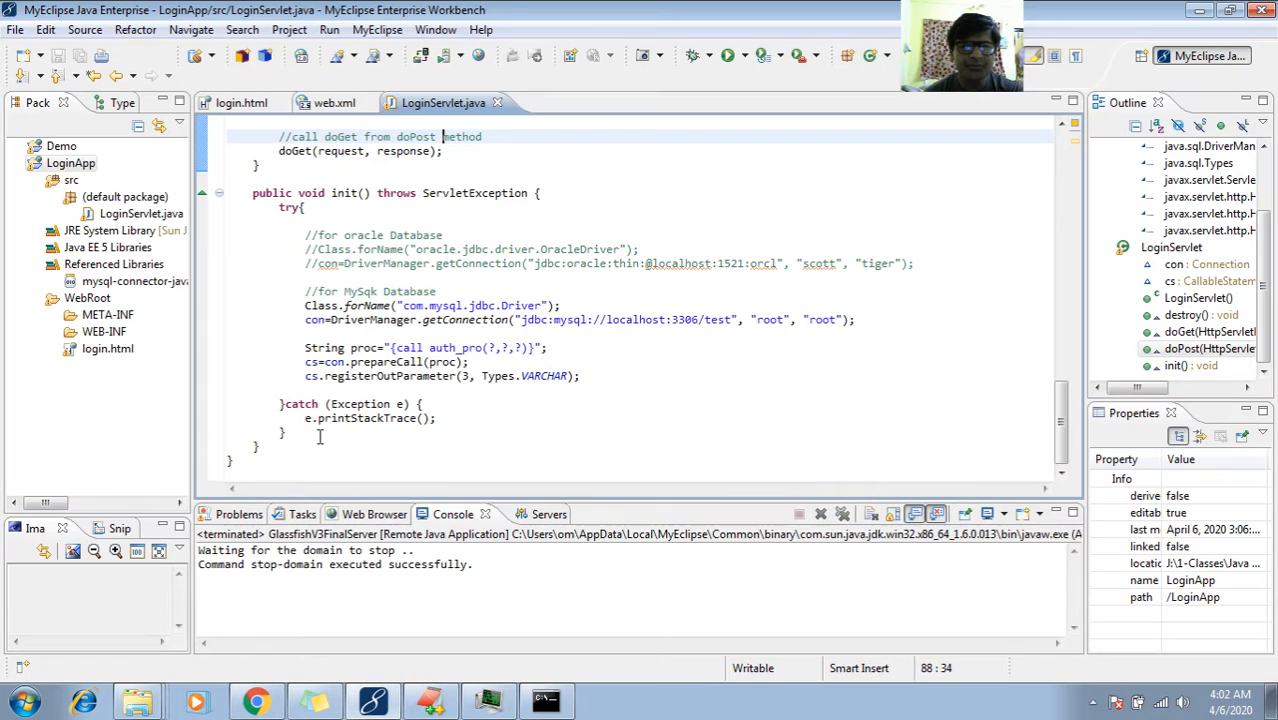
{"action": "left_click", "coordinate": [437, 704]}
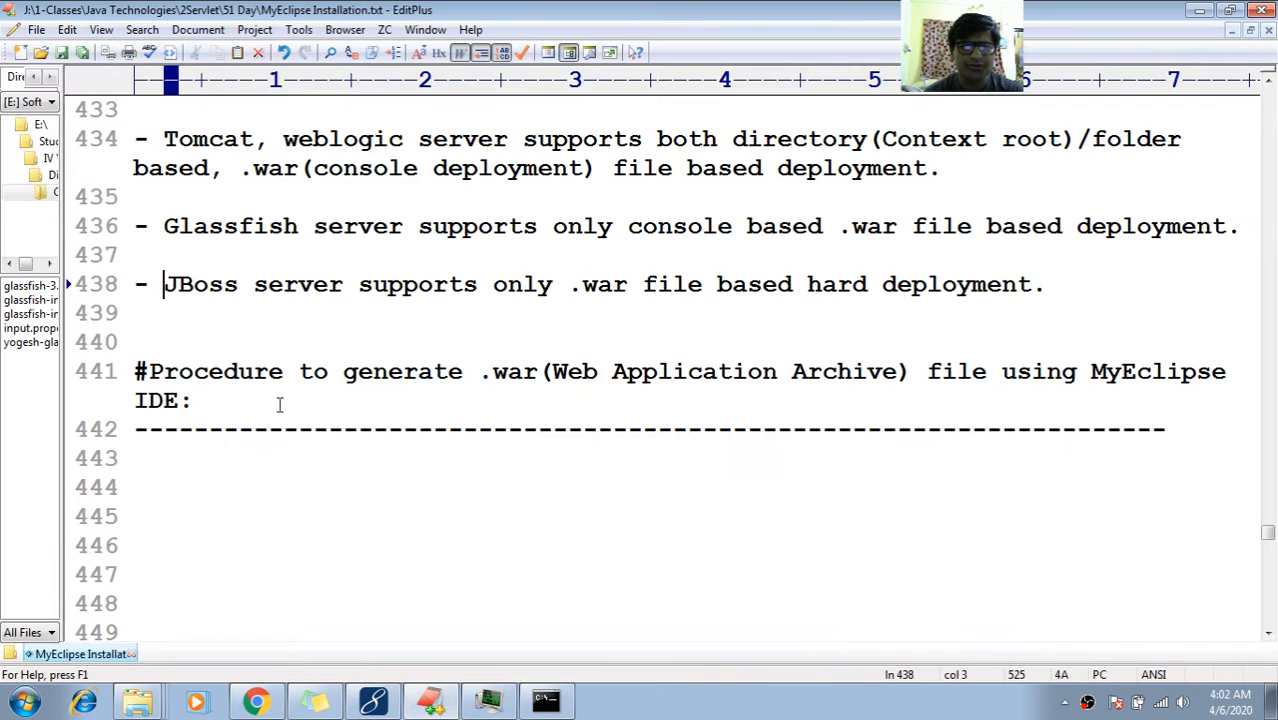
{"action": "left_click", "coordinate": [178, 473]}
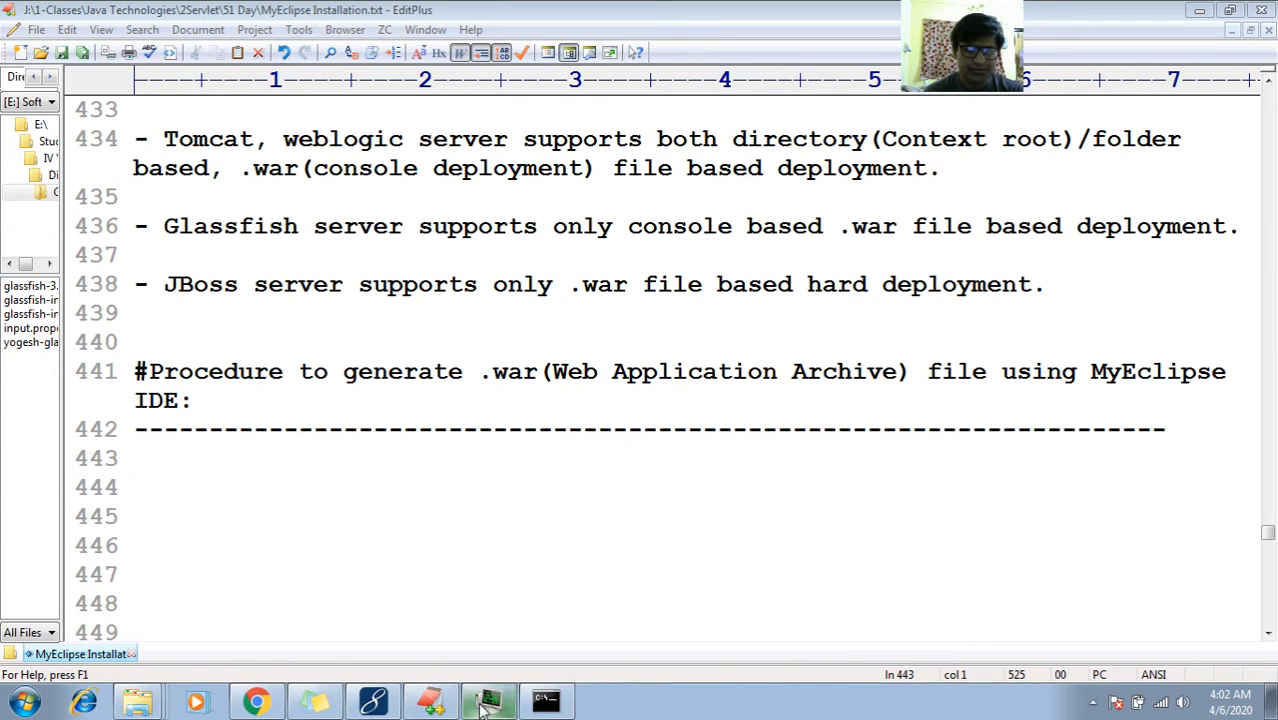
{"action": "left_click", "coordinate": [373, 703]}
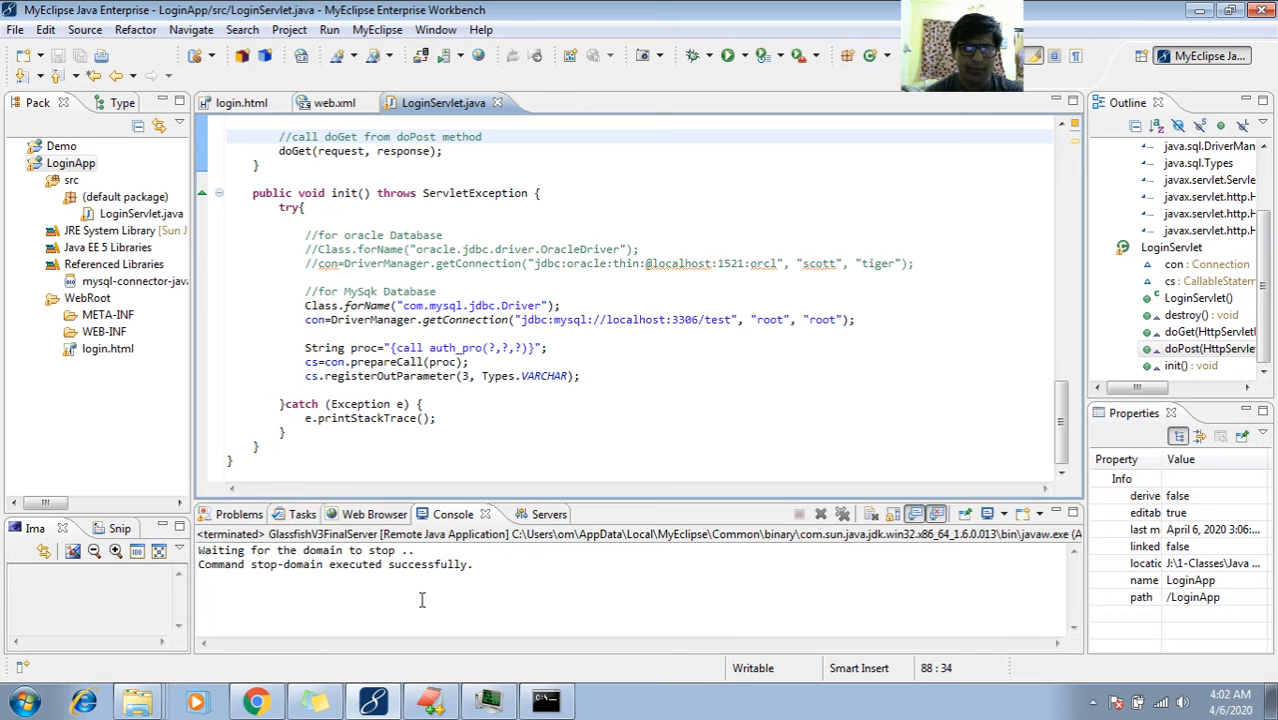
{"action": "left_click", "coordinate": [430, 703]}
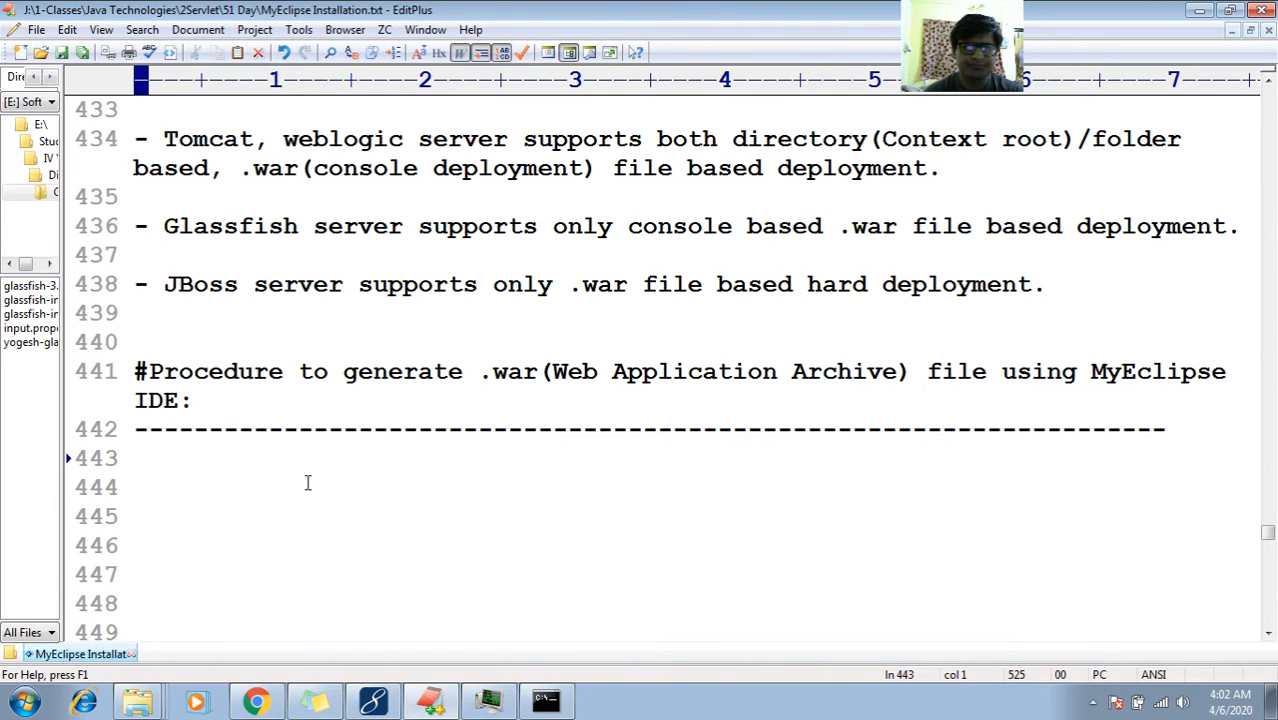
{"action": "left_click", "coordinate": [308, 485]}
{"action": "type", "text": "Clkic"}
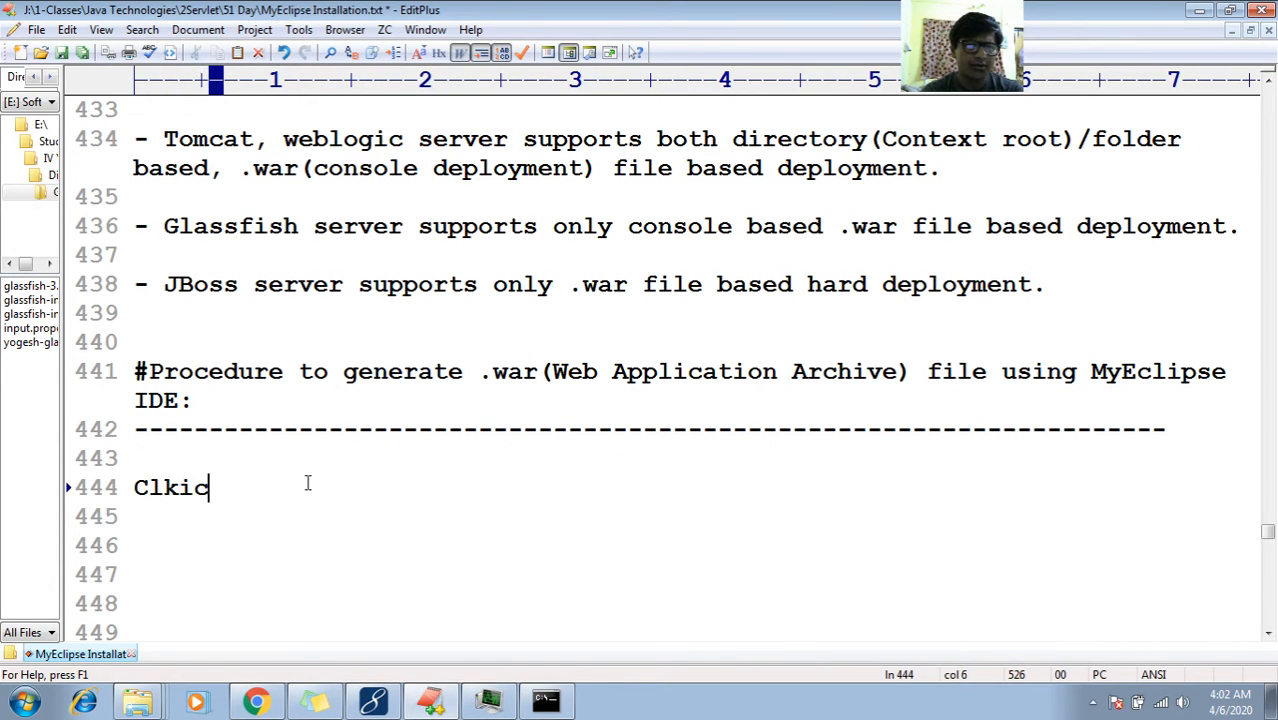
{"action": "key", "text": "BackSpace"}
{"action": "key", "text": "BackSpace"}
{"action": "key", "text": "BackSpace"}
{"action": "type", "text": "ick o"}
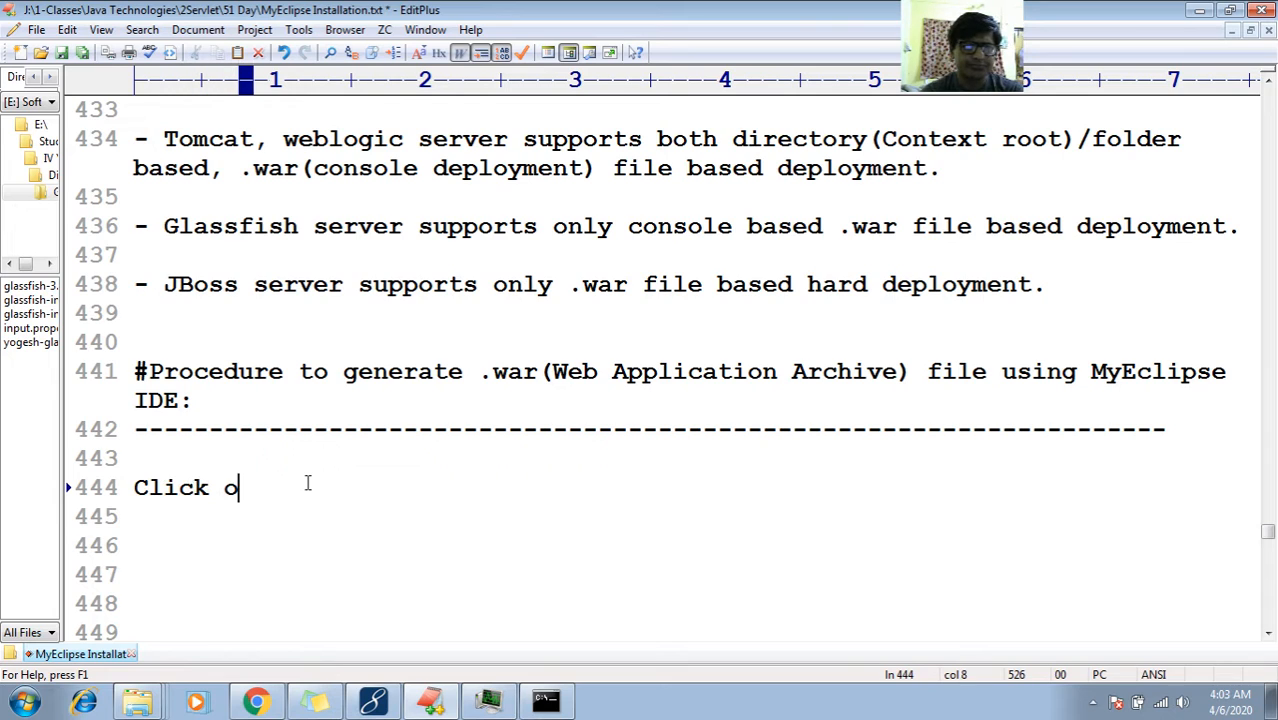
{"action": "type", "text": "n Deploye"}
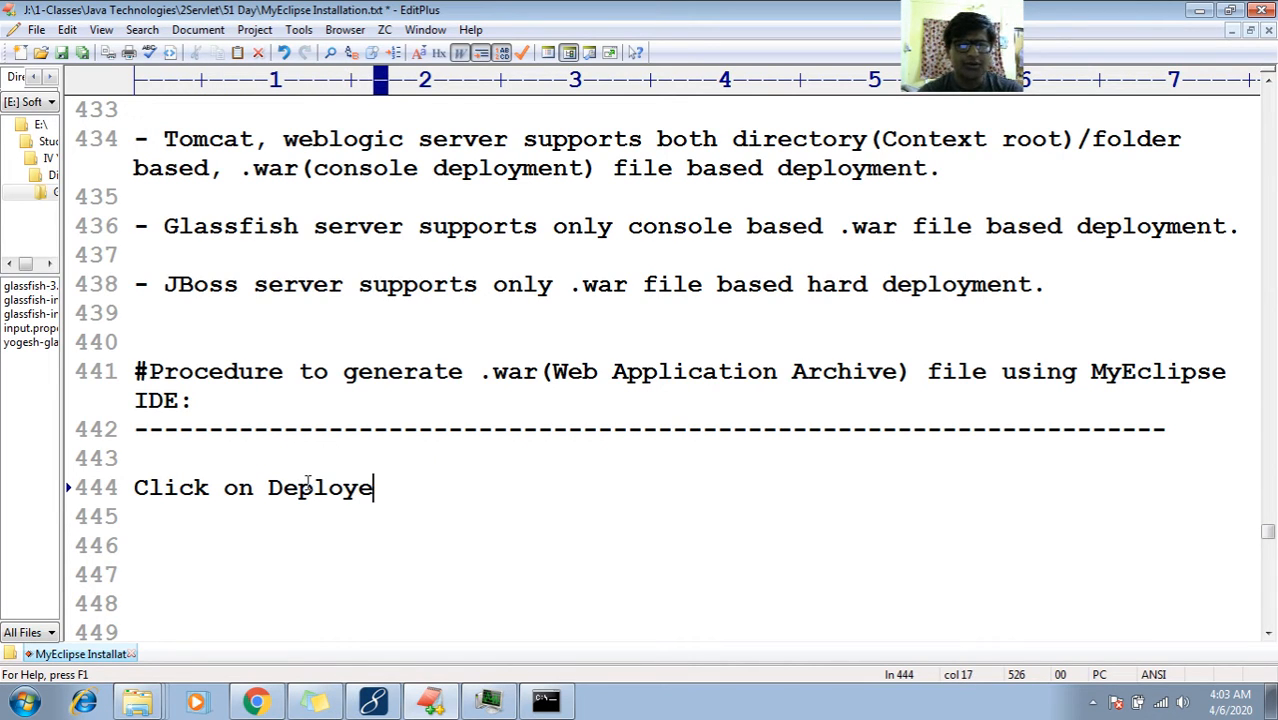
{"action": "key", "text": "BackSpace"}
{"action": "type", "text": "MyEcilip"}
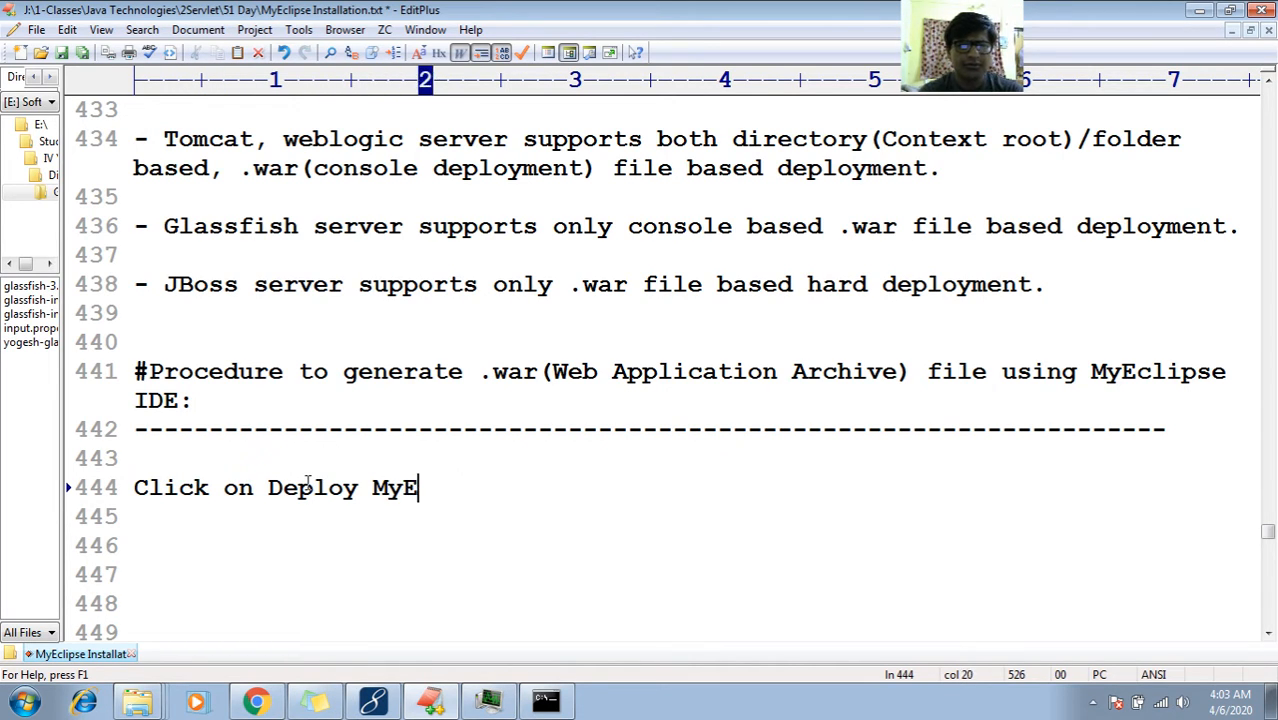
{"action": "key", "text": "BackSpace"}
{"action": "key", "text": "BackSpace"}
{"action": "key", "text": "BackSpace"}
{"action": "key", "text": "BackSpace"}
{"action": "type", "text": "lup"}
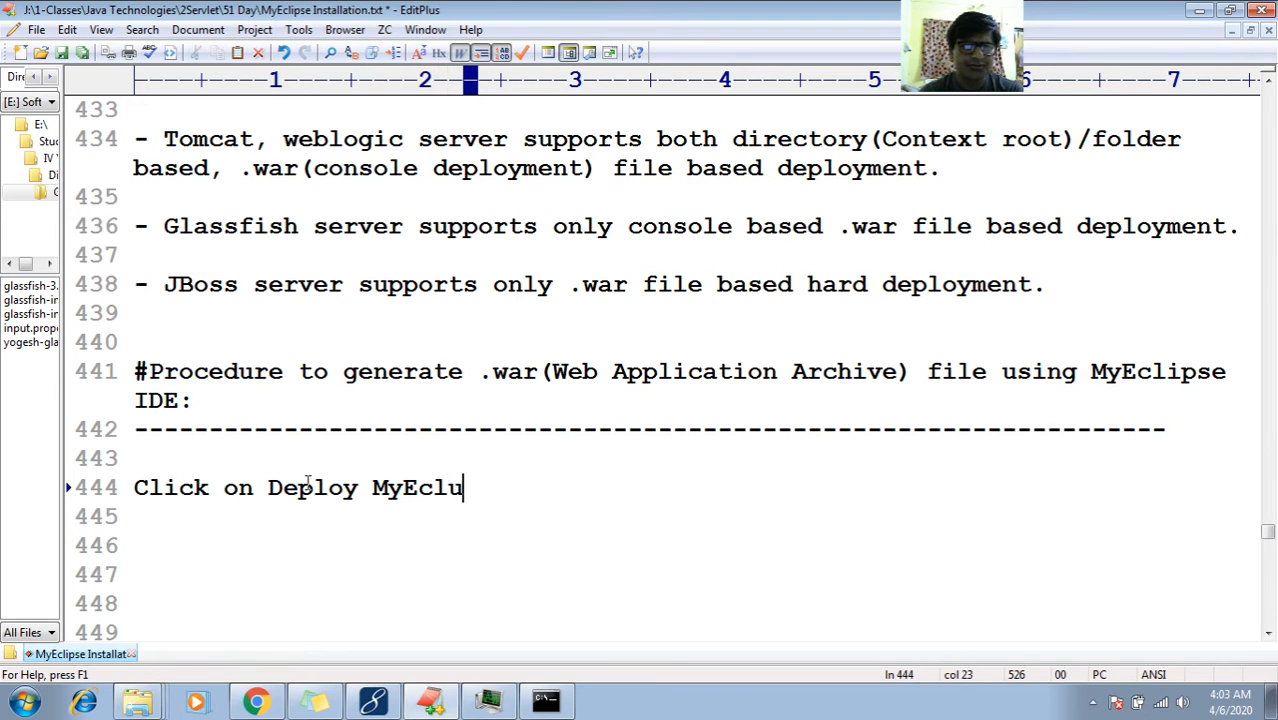
{"action": "key", "text": "BackSpace"}
{"action": "key", "text": "BackSpace"}
{"action": "type", "text": "ipse"}
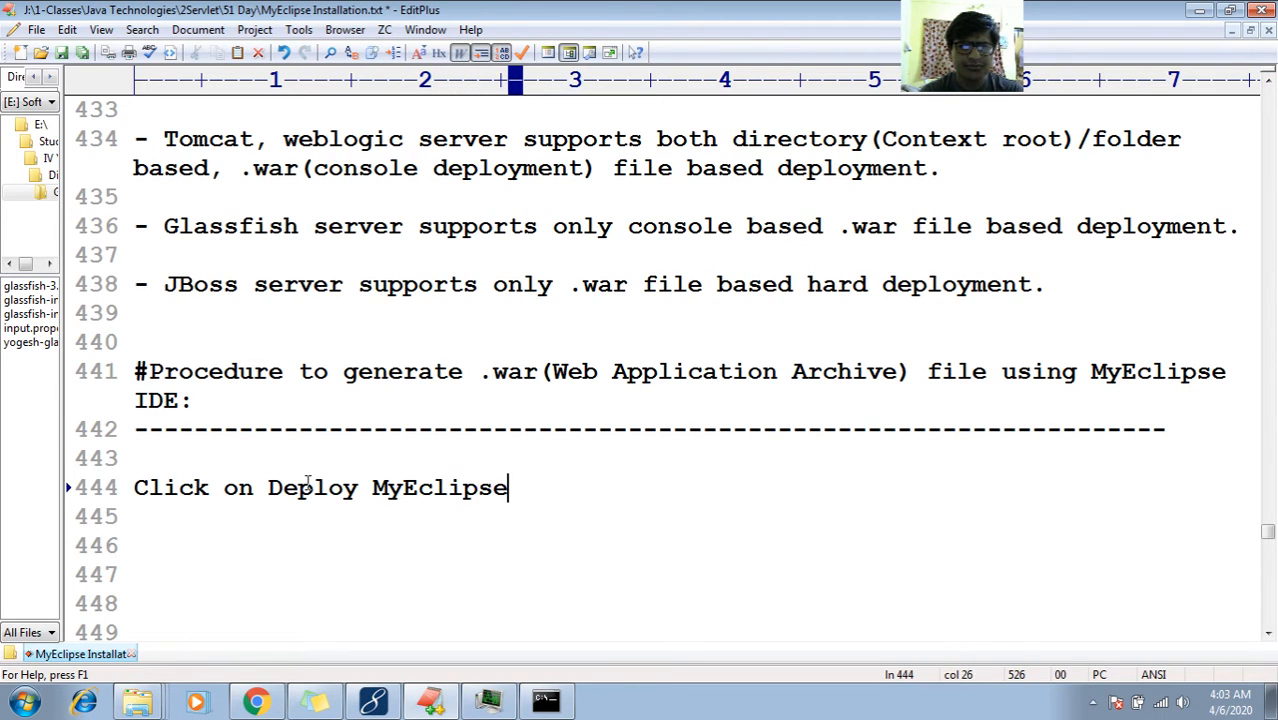
- Continue line 444 of the notes with "J2EE project on Server ---->"
{"action": "type", "text": " J2EE porj"}
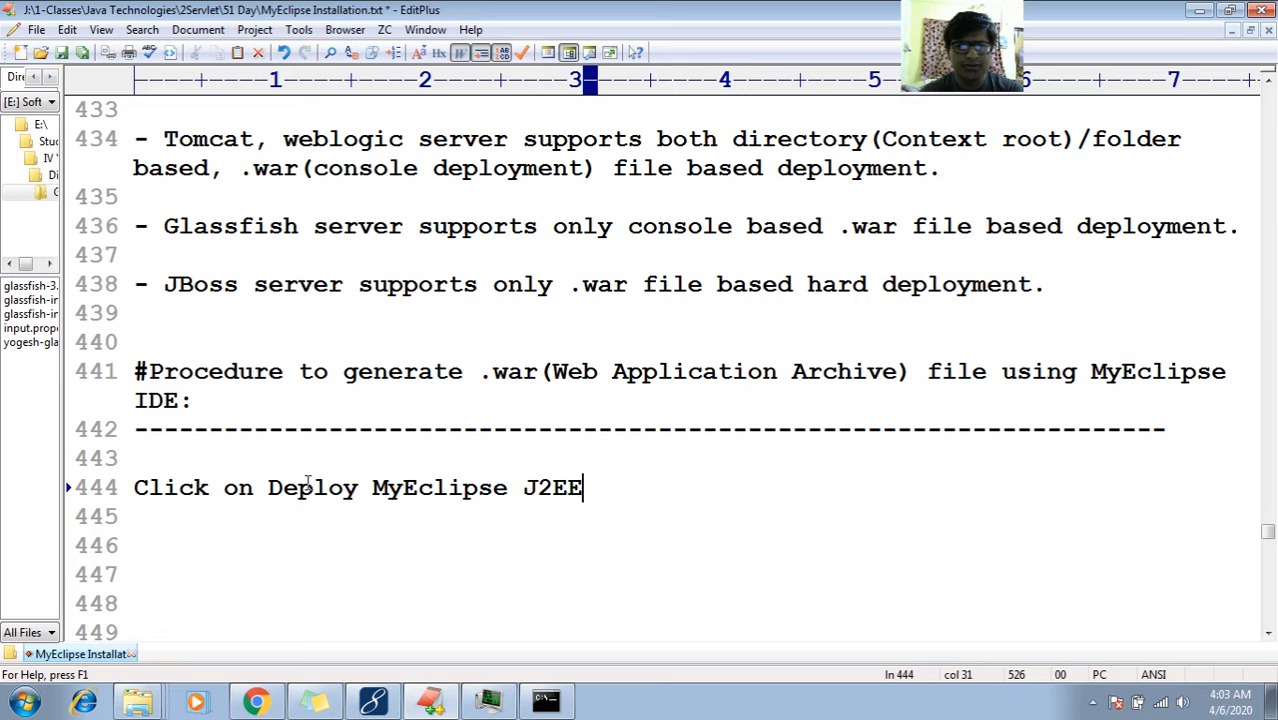
{"action": "key", "text": "BackSpace"}
{"action": "key", "text": "BackSpace"}
{"action": "key", "text": "BackSpace"}
{"action": "key", "text": "BackSpace"}
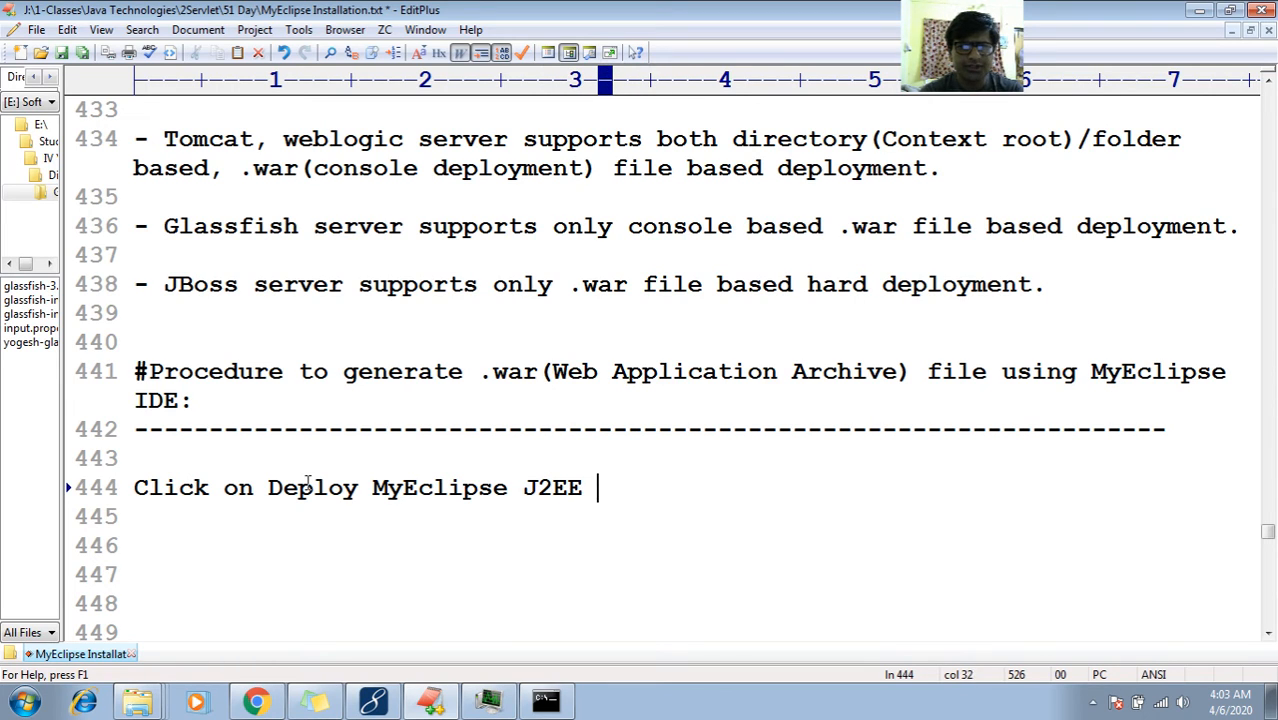
{"action": "type", "text": "ro"}
{"action": "key", "text": "BackSpace"}
{"action": "key", "text": "BackSpace"}
{"action": "type", "text": "peo"}
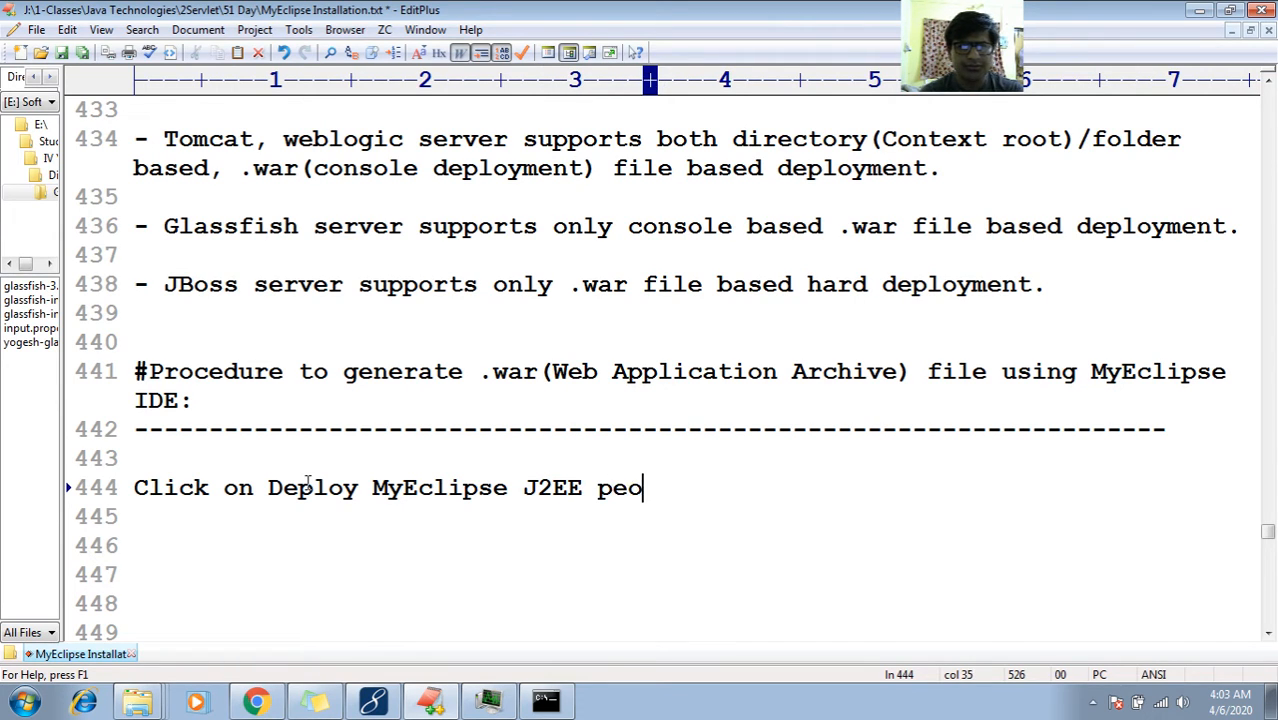
{"action": "key", "text": "BackSpace"}
{"action": "key", "text": "BackSpace"}
{"action": "type", "text": "roject on"}
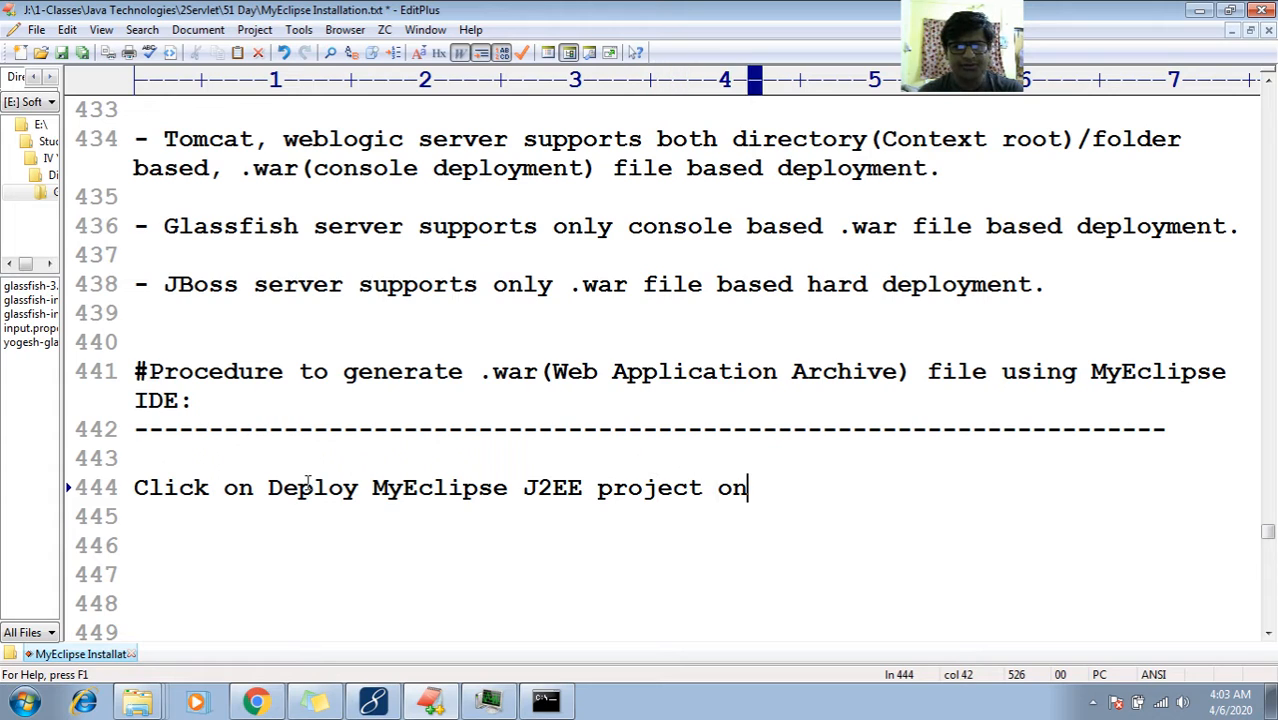
{"action": "type", "text": " Server "}
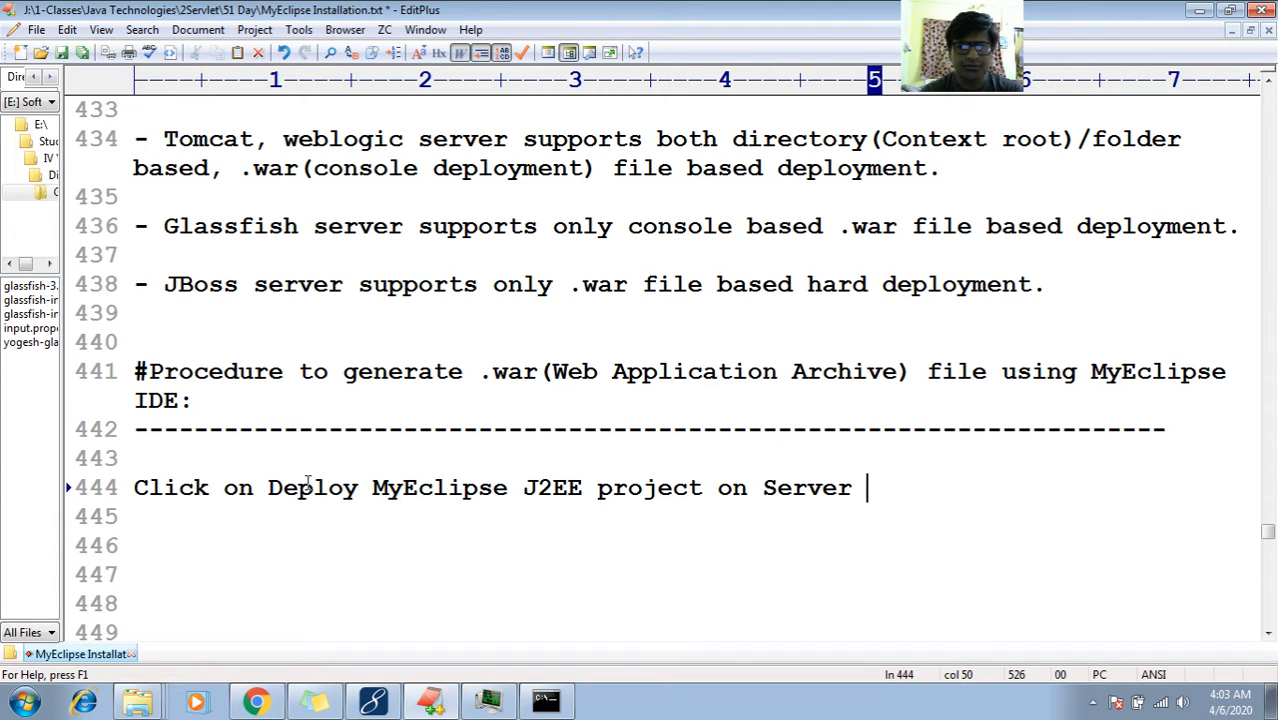
{"action": "type", "text": "---->"}
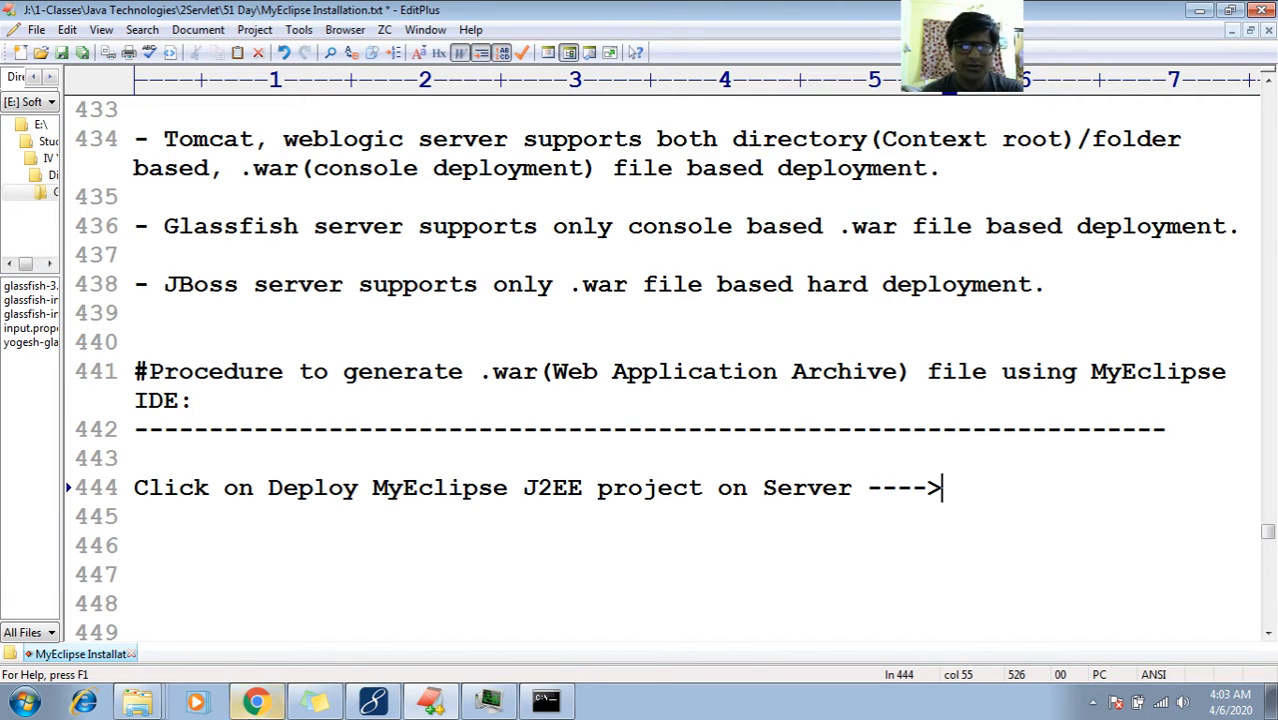
- Switch to MyEclipse, open the project deployment manager and select LoginApp as the project
{"action": "left_click", "coordinate": [373, 700]}
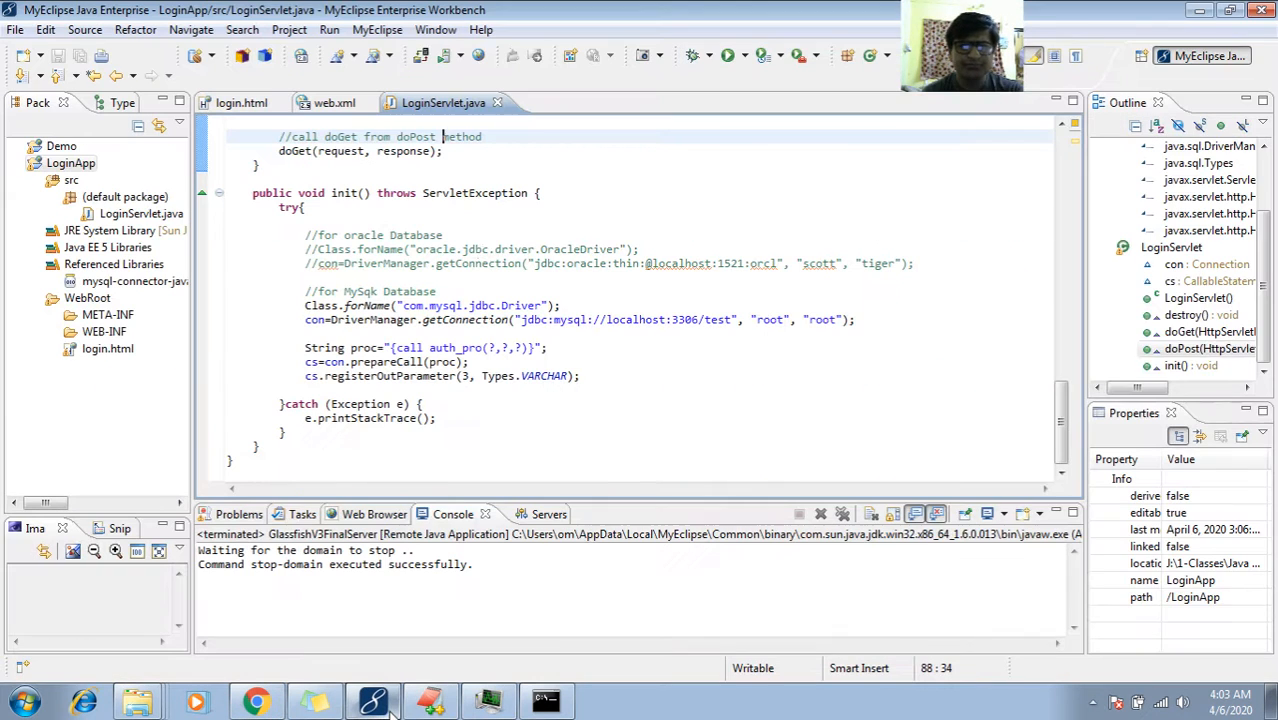
{"action": "left_click", "coordinate": [421, 56]}
{"action": "left_click", "coordinate": [491, 108]}
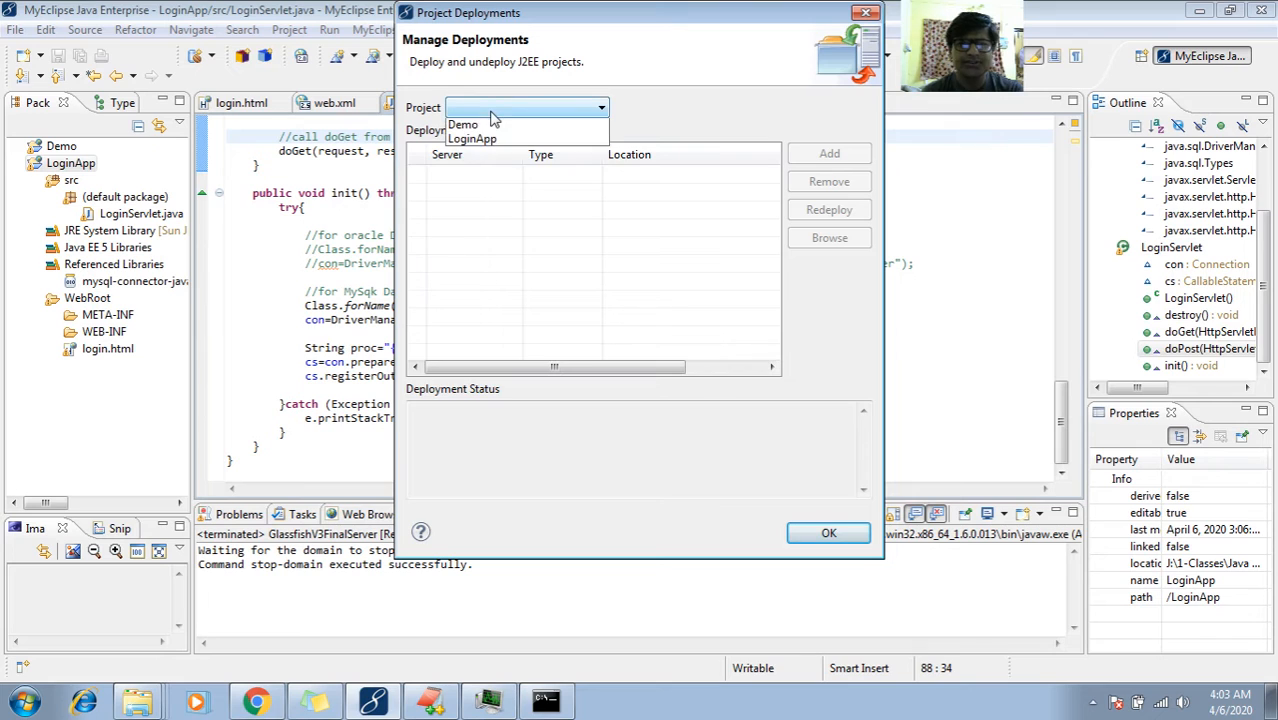
{"action": "left_click", "coordinate": [489, 141]}
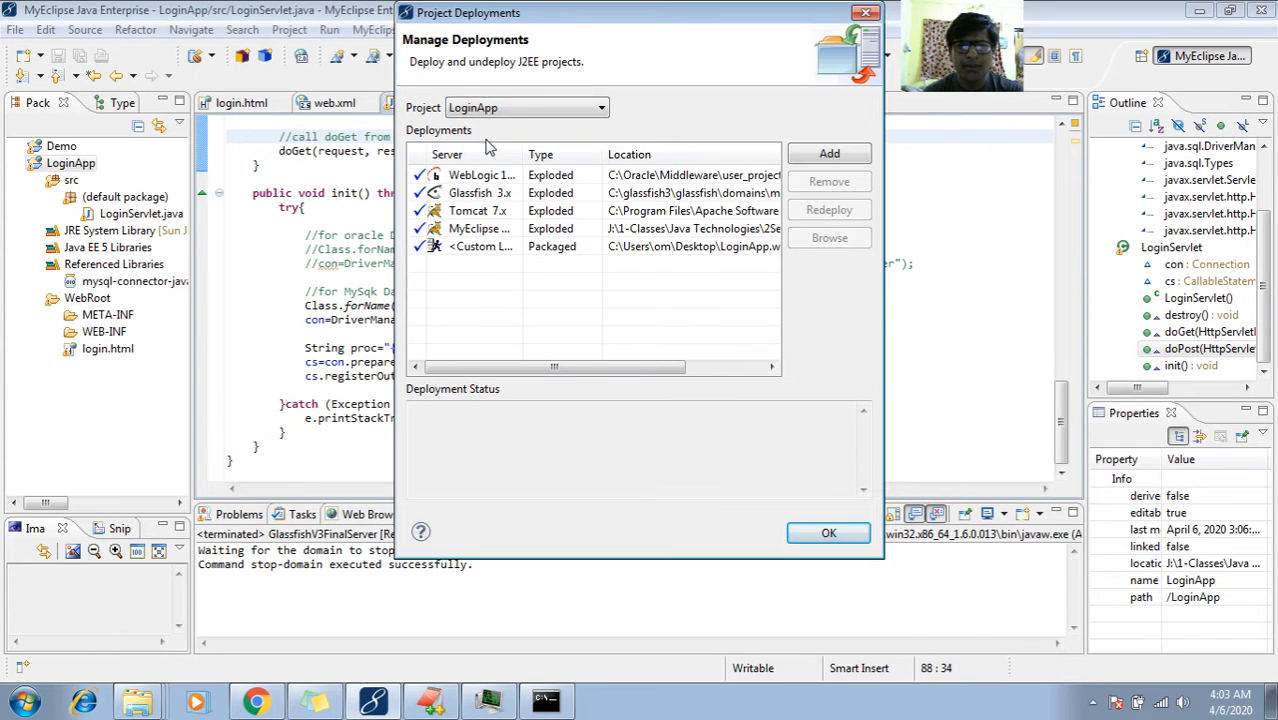
- Return to the EditPlus notes and append "Select the project -----> Add Button ---->" to the procedure on line 444
{"action": "left_click", "coordinate": [428, 701]}
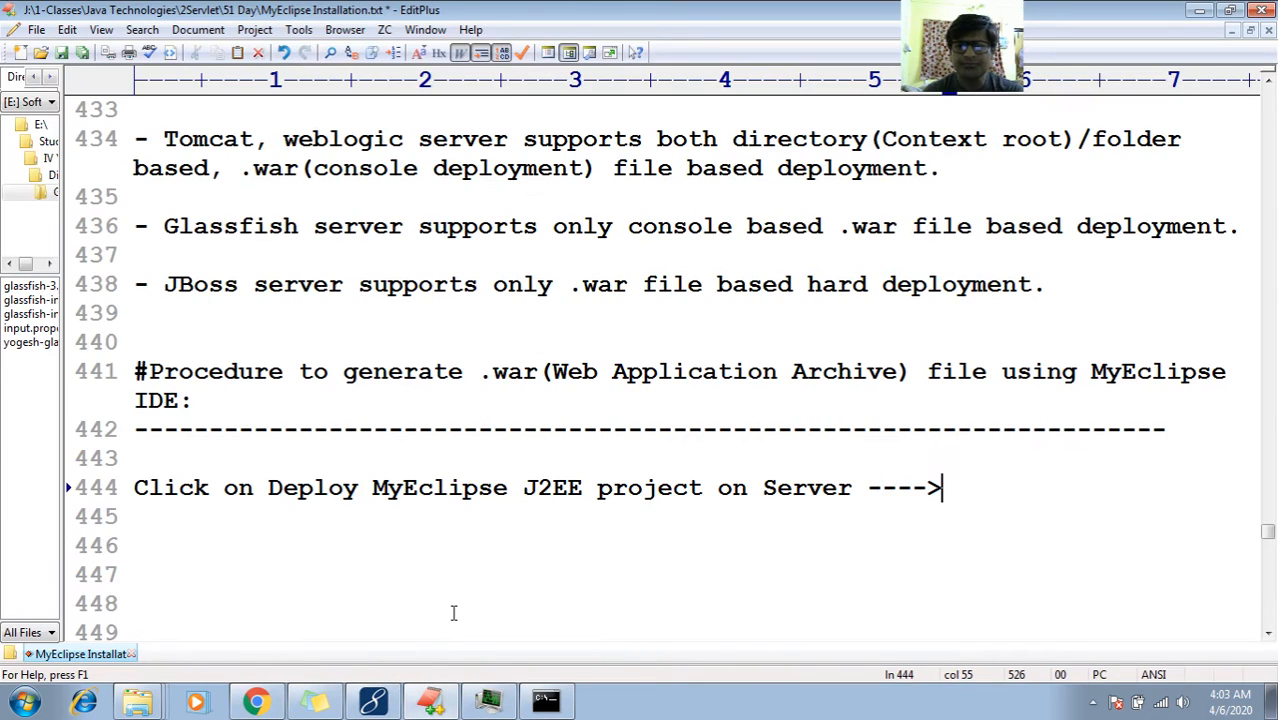
{"action": "type", "text": "Sele"}
{"action": "type", "text": "the "}
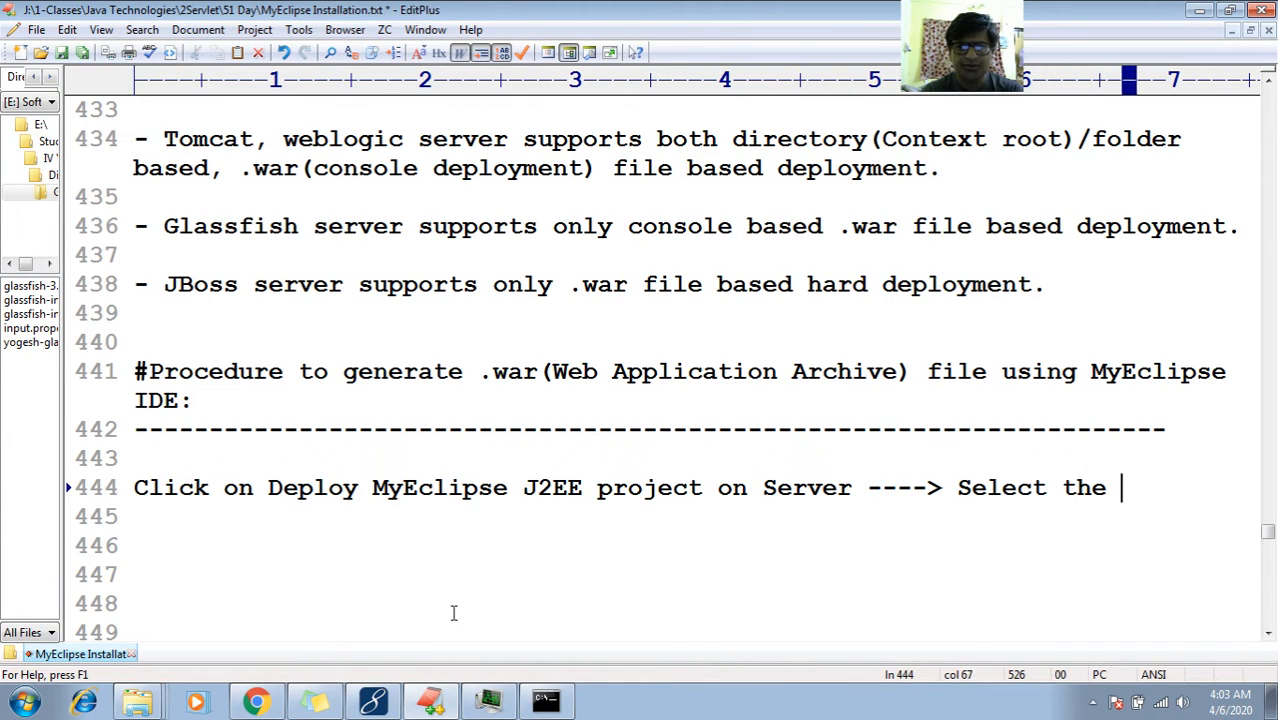
{"action": "type", "text": "project -"}
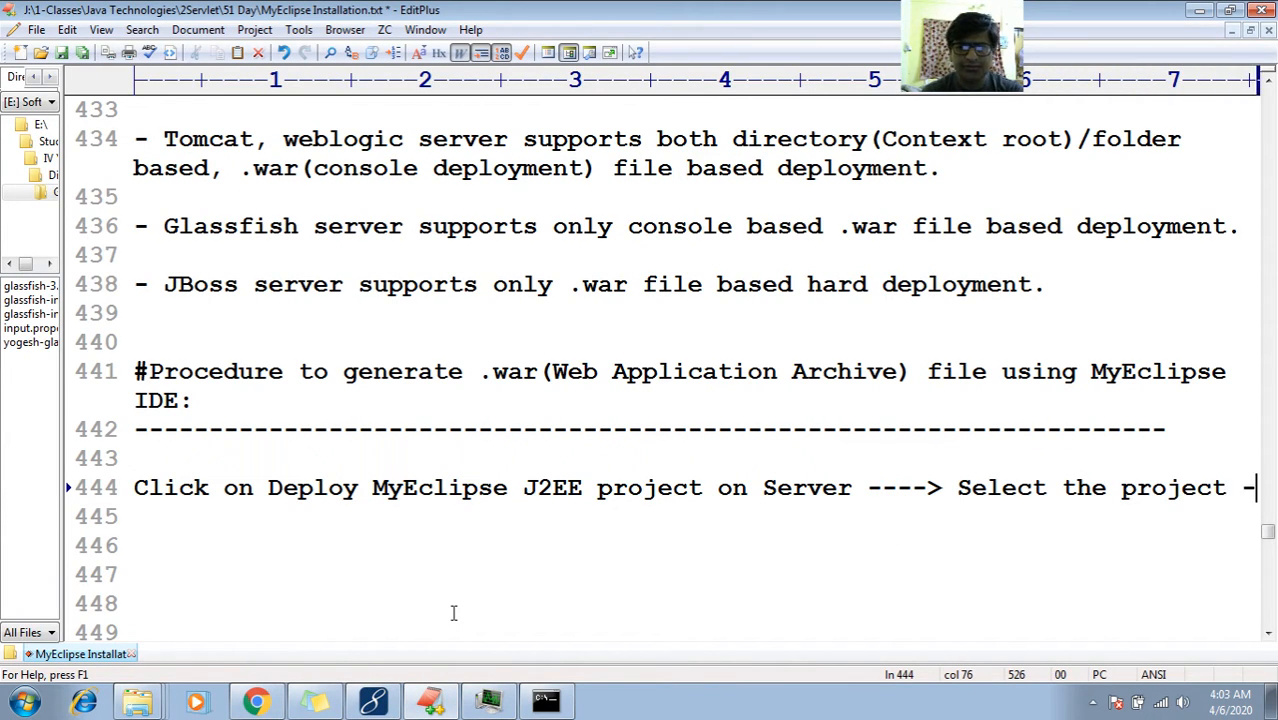
{"action": "type", "text": "----> Ad"}
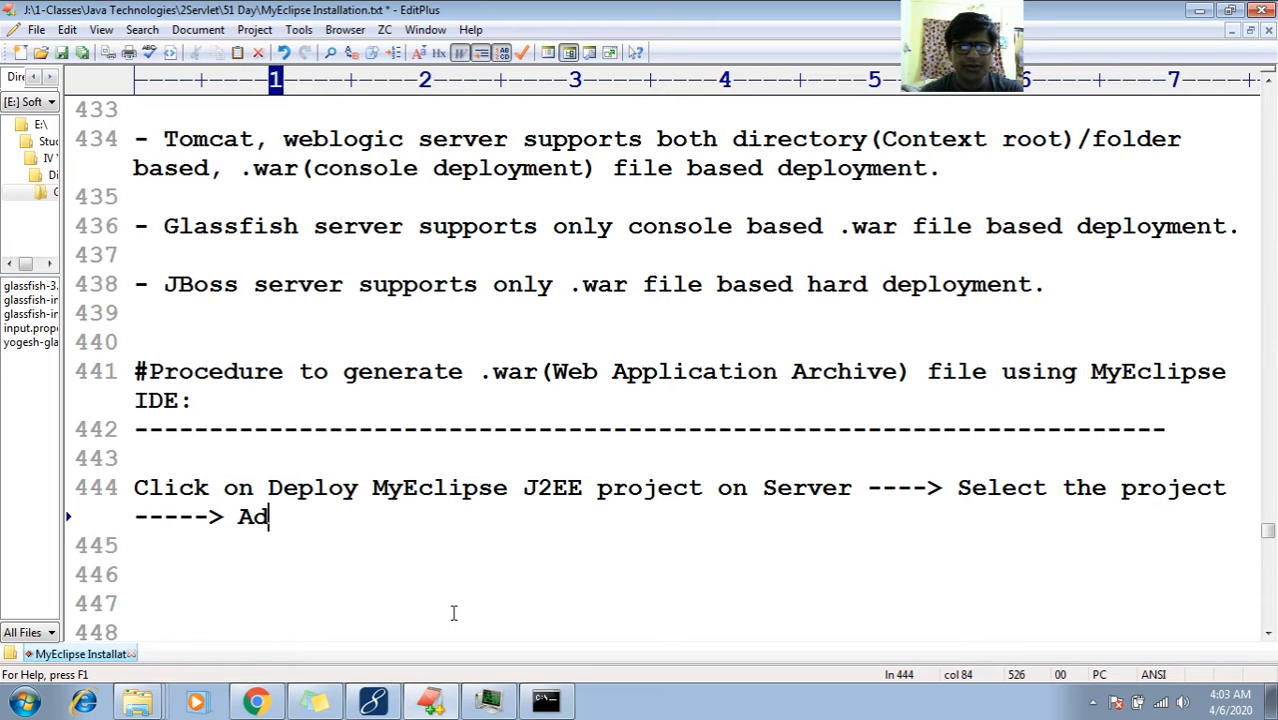
{"action": "type", "text": "d Buttoin"}
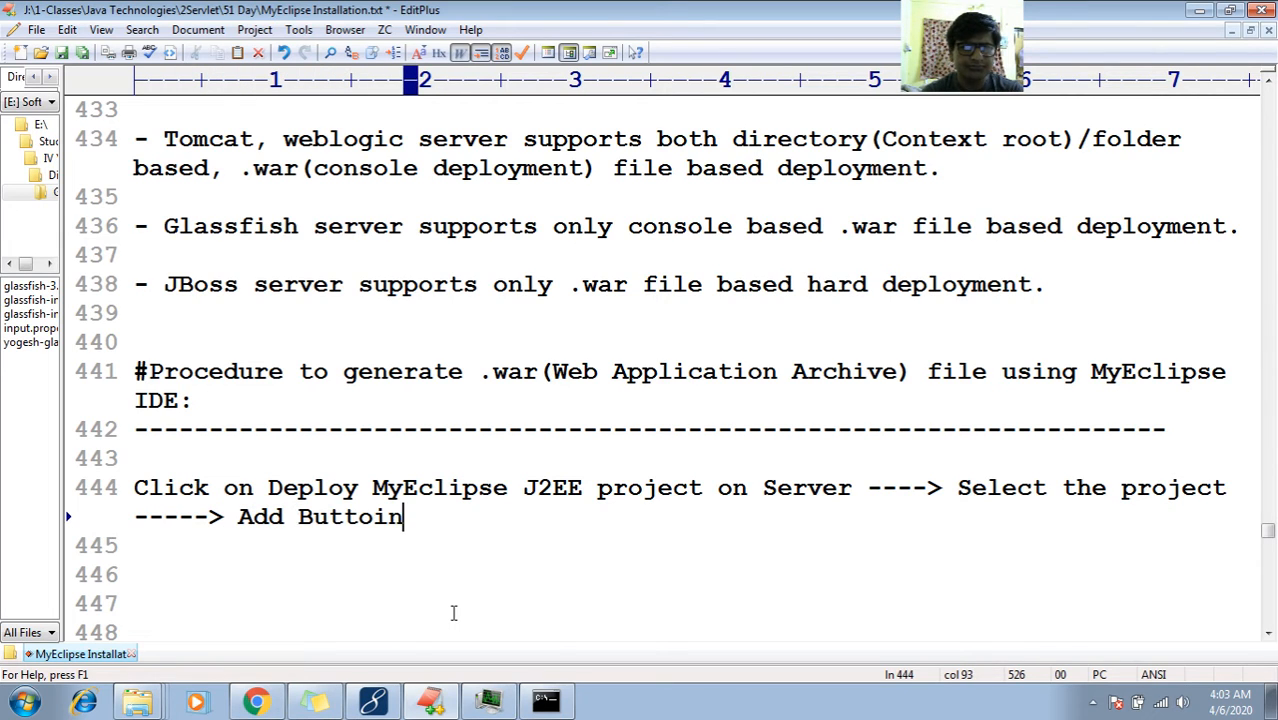
{"action": "key", "text": "BackSpace"}
{"action": "key", "text": "BackSpace"}
{"action": "type", "text": "n ---->"}
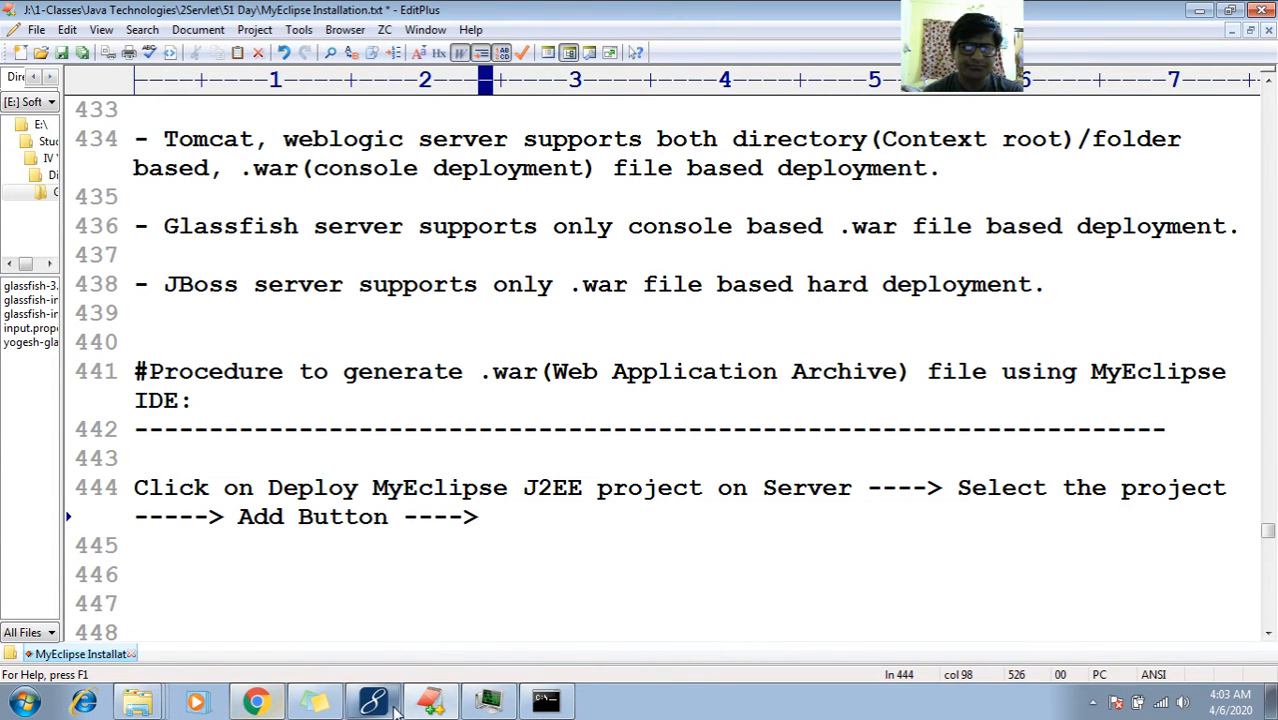
- Switch to MyEclipse and start a new deployment for LoginApp with <Externally Launched> as the server
{"action": "left_click", "coordinate": [430, 703]}
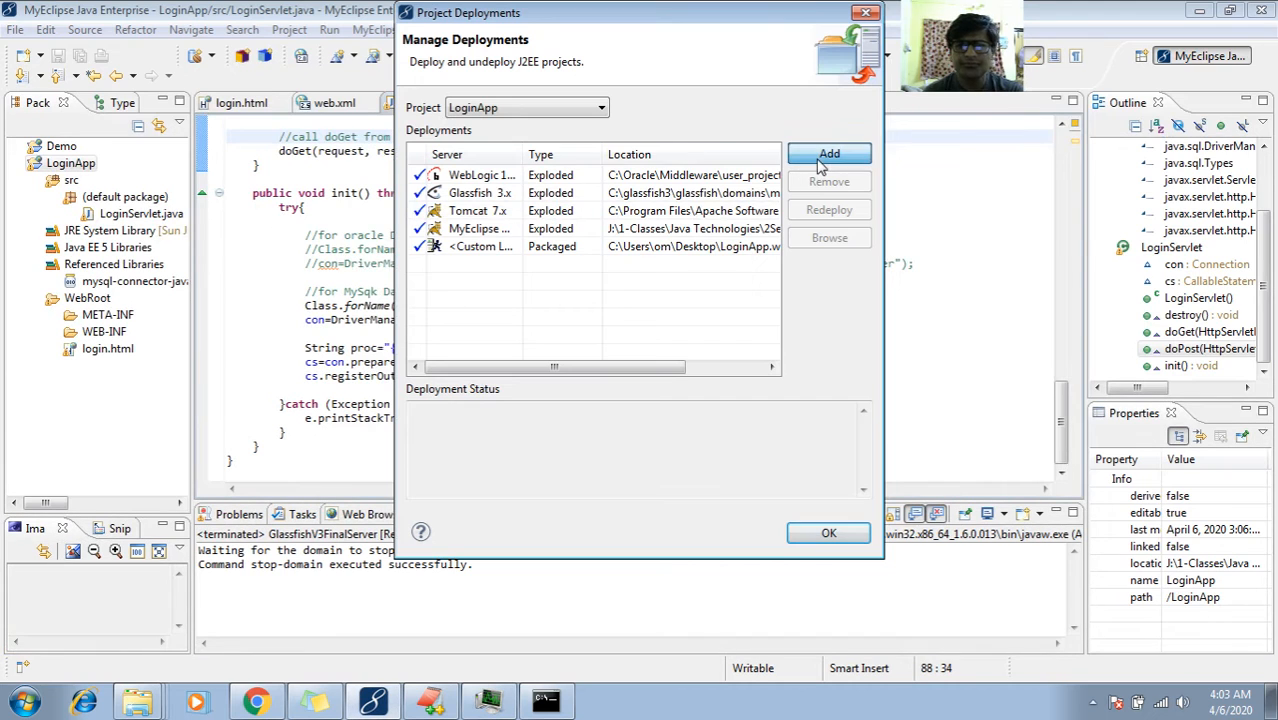
{"action": "left_click", "coordinate": [817, 157]}
{"action": "left_click", "coordinate": [781, 134]}
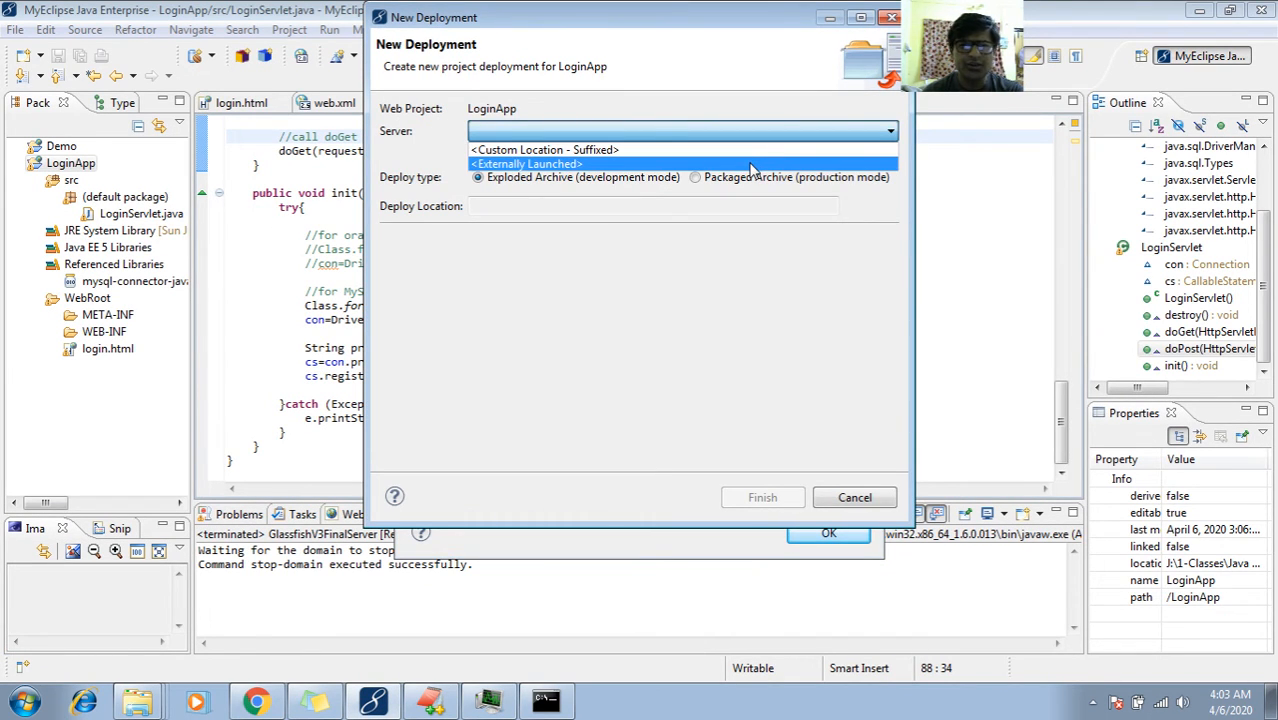
{"action": "left_click", "coordinate": [752, 164]}
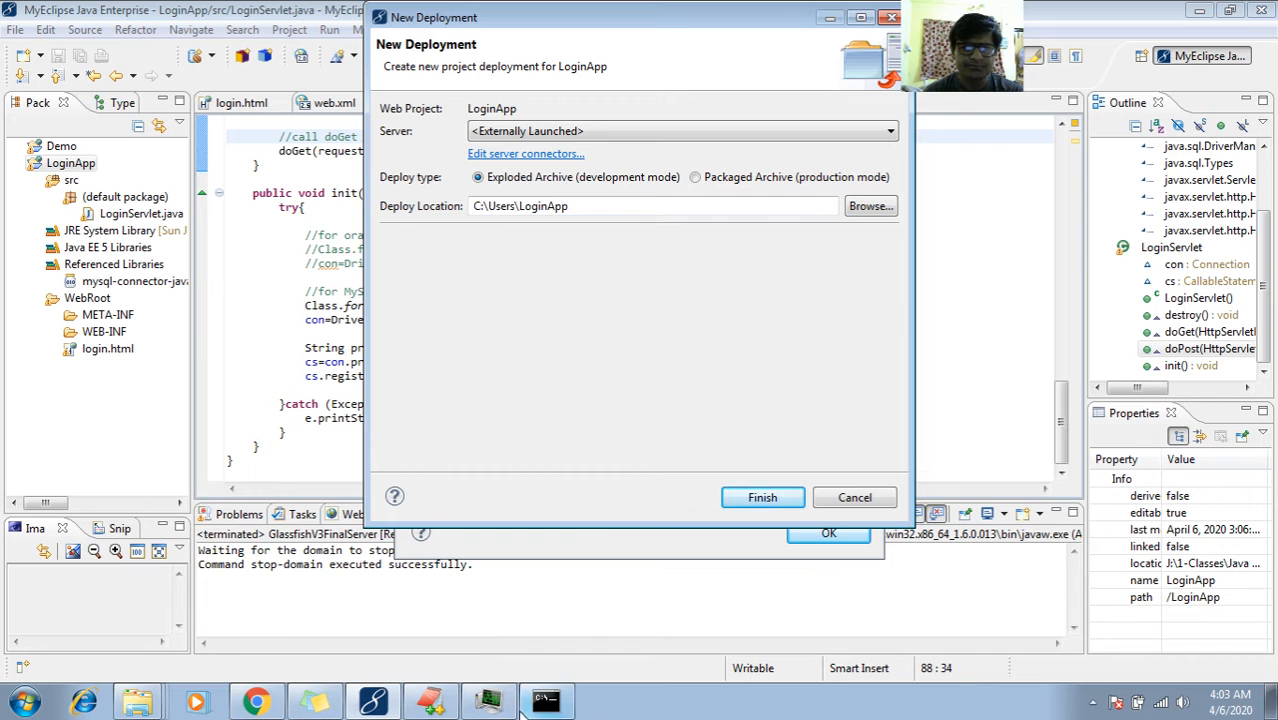
- Return to the EditPlus notes and append "Select Externally launched --->" to the procedure on line 444
{"action": "left_click", "coordinate": [426, 705]}
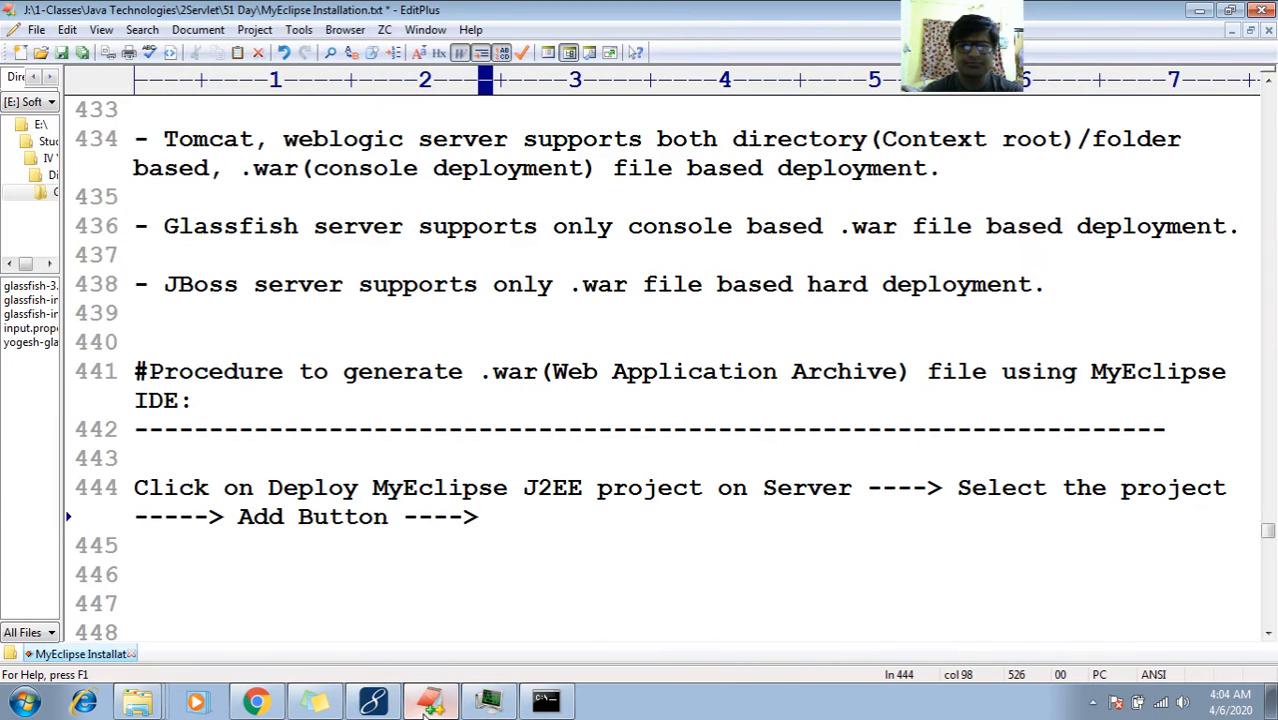
{"action": "type", "text": "Selecct"}
{"action": "key", "text": "BackSpace"}
{"action": "key", "text": "BackSpace"}
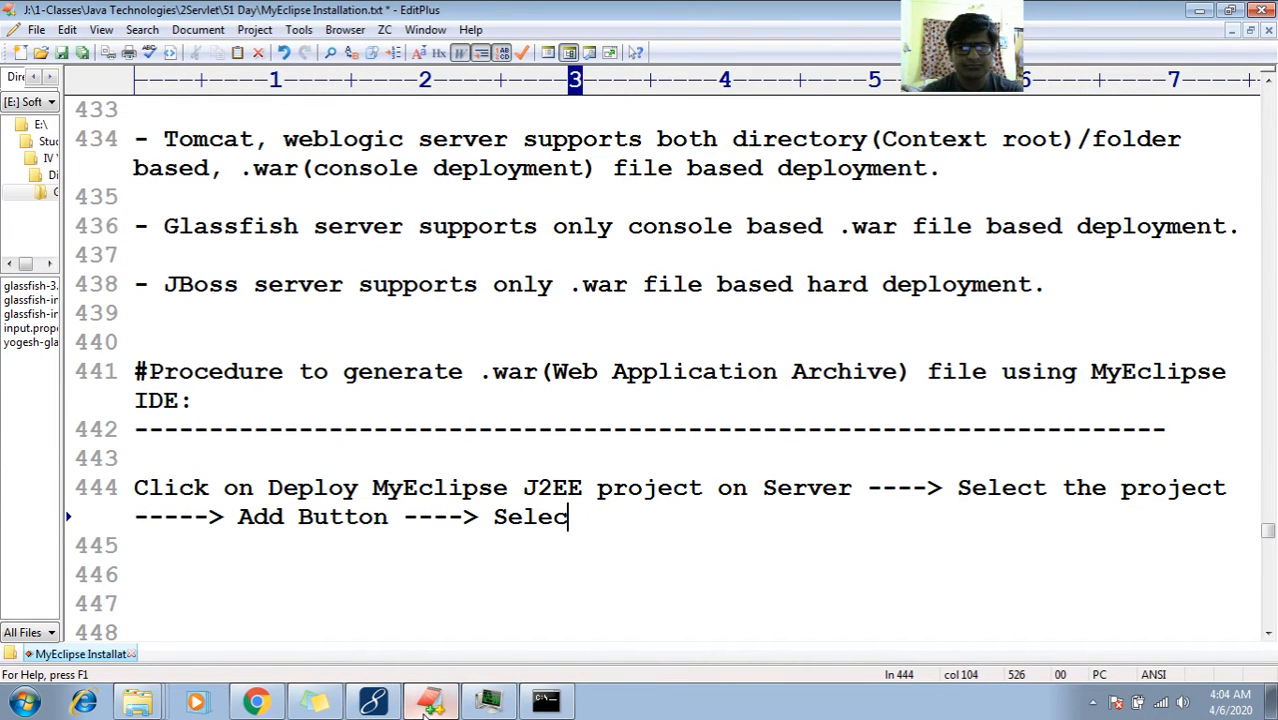
{"action": "type", "text": "t Se"}
{"action": "key", "text": "BackSpace"}
{"action": "key", "text": "BackSpace"}
{"action": "type", "text": "E"}
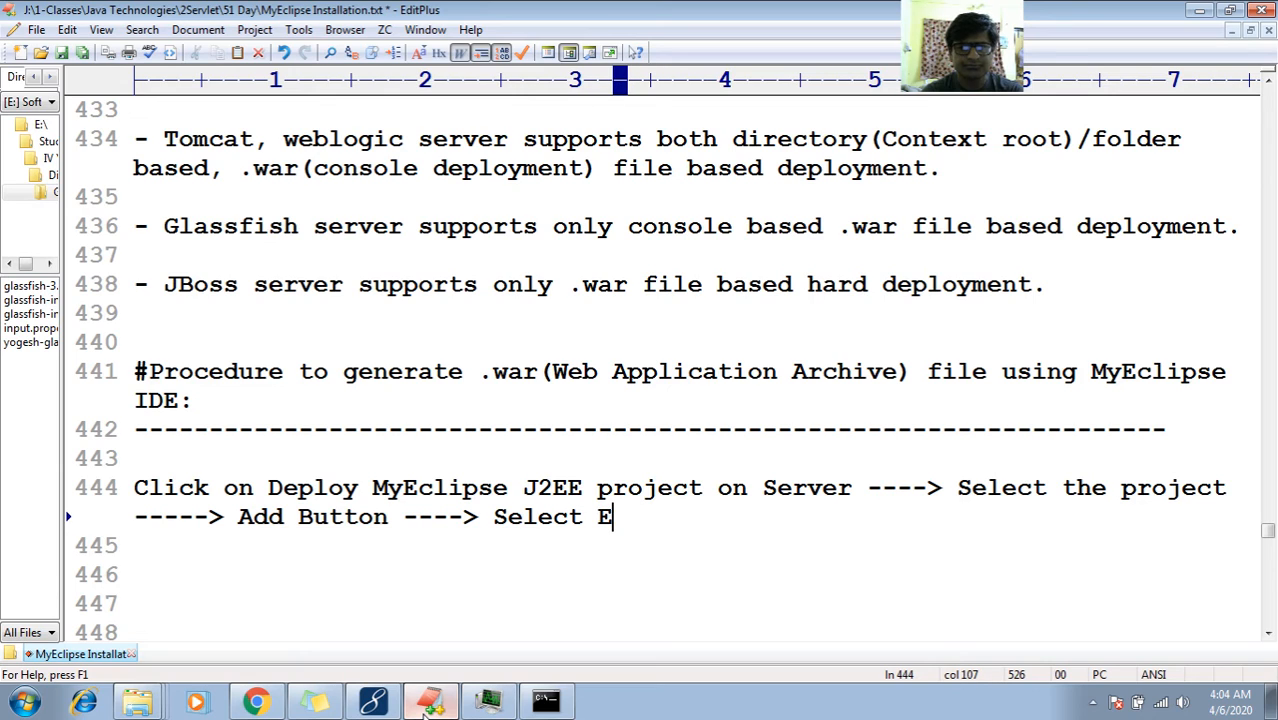
{"action": "type", "text": "xt"}
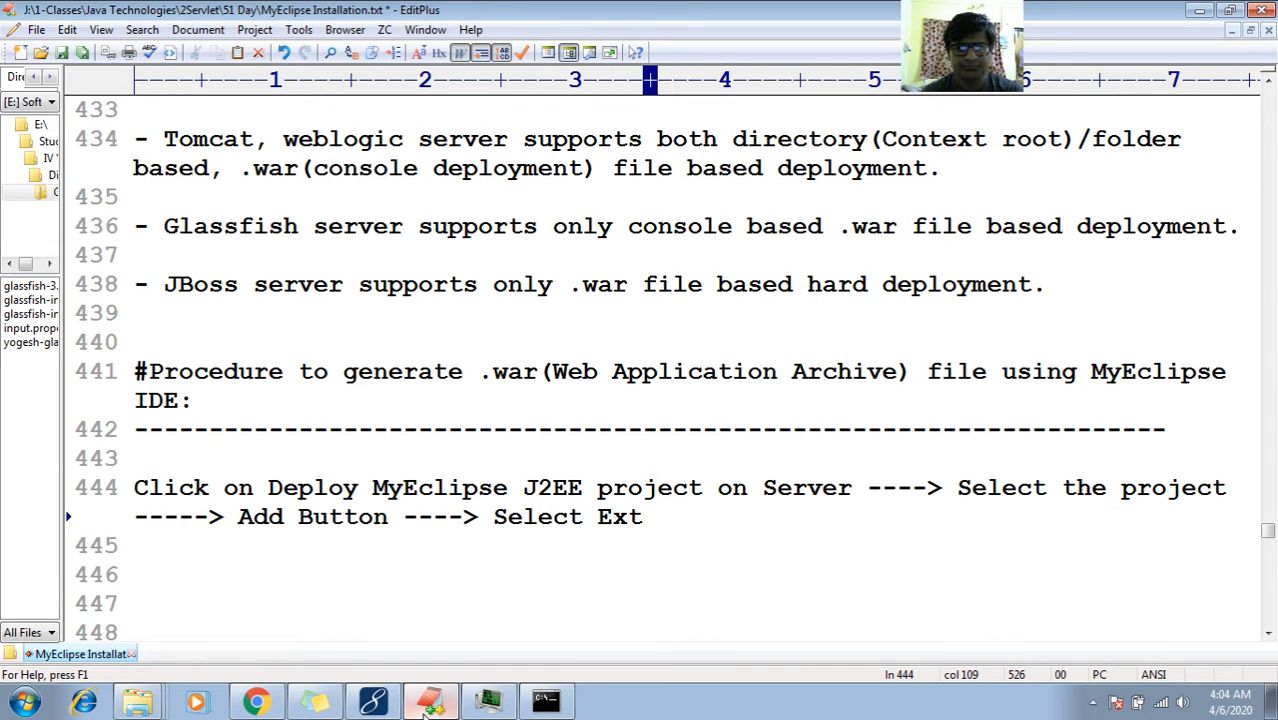
{"action": "type", "text": "ernally "}
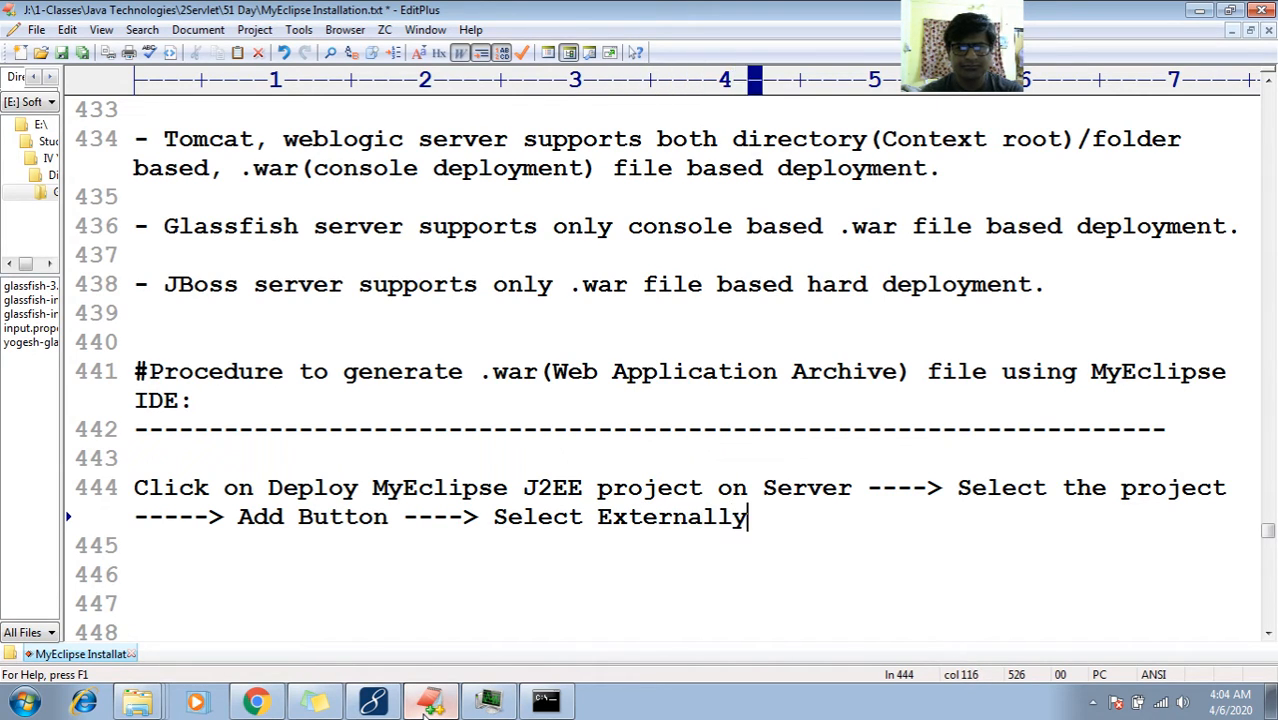
{"action": "type", "text": "launched --->"}
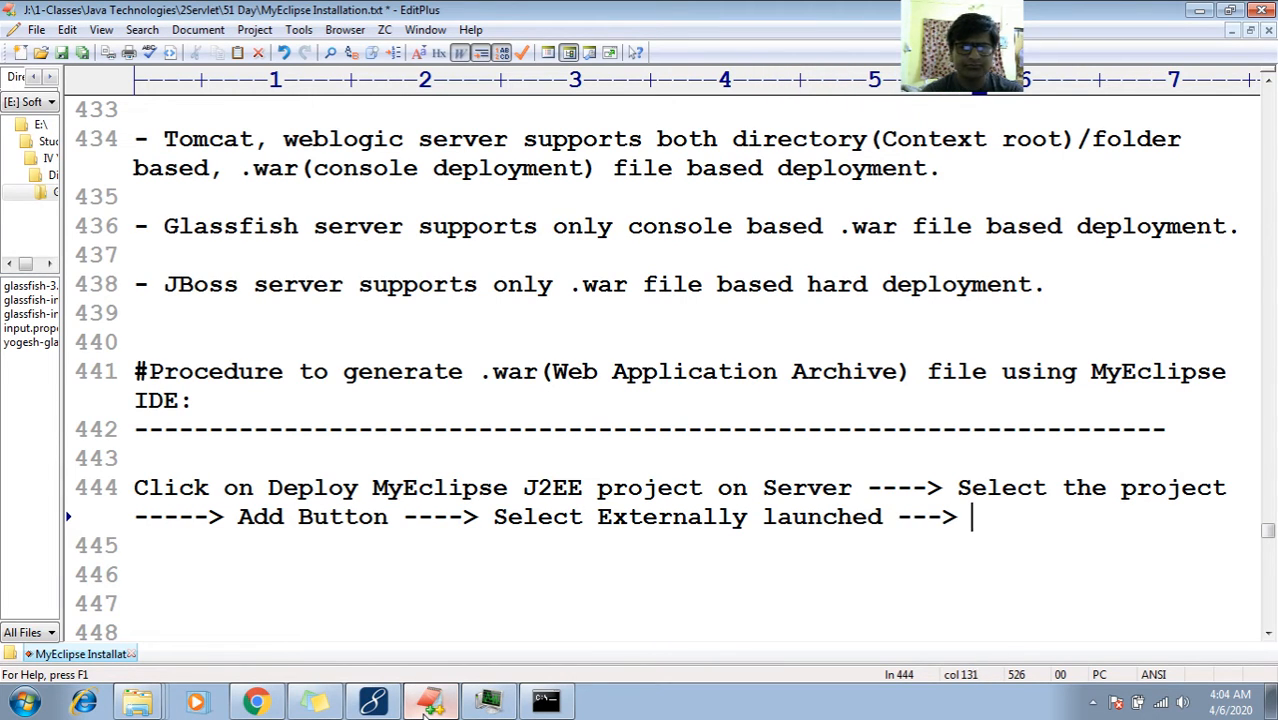
- Switch to MyEclipse, set the new deployment's type to Packaged Archive (production mode), and return to the EditPlus notes
{"action": "left_click", "coordinate": [428, 704]}
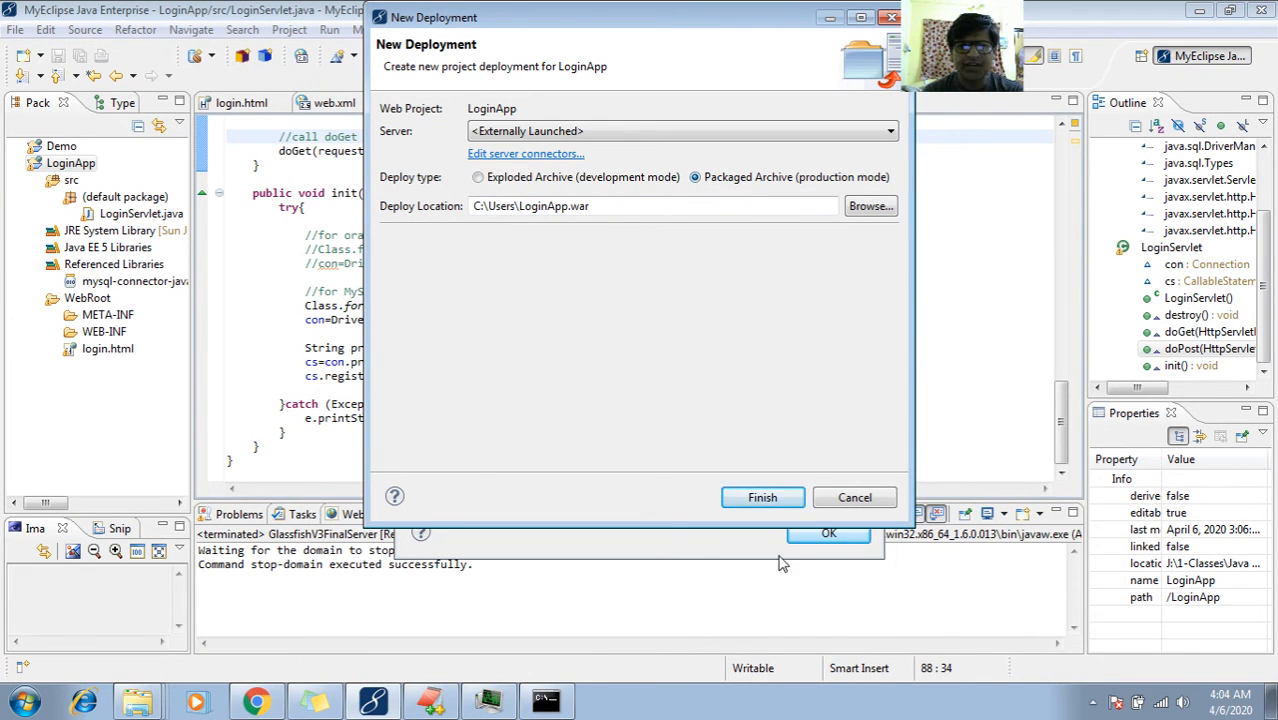
{"action": "left_click", "coordinate": [432, 705]}
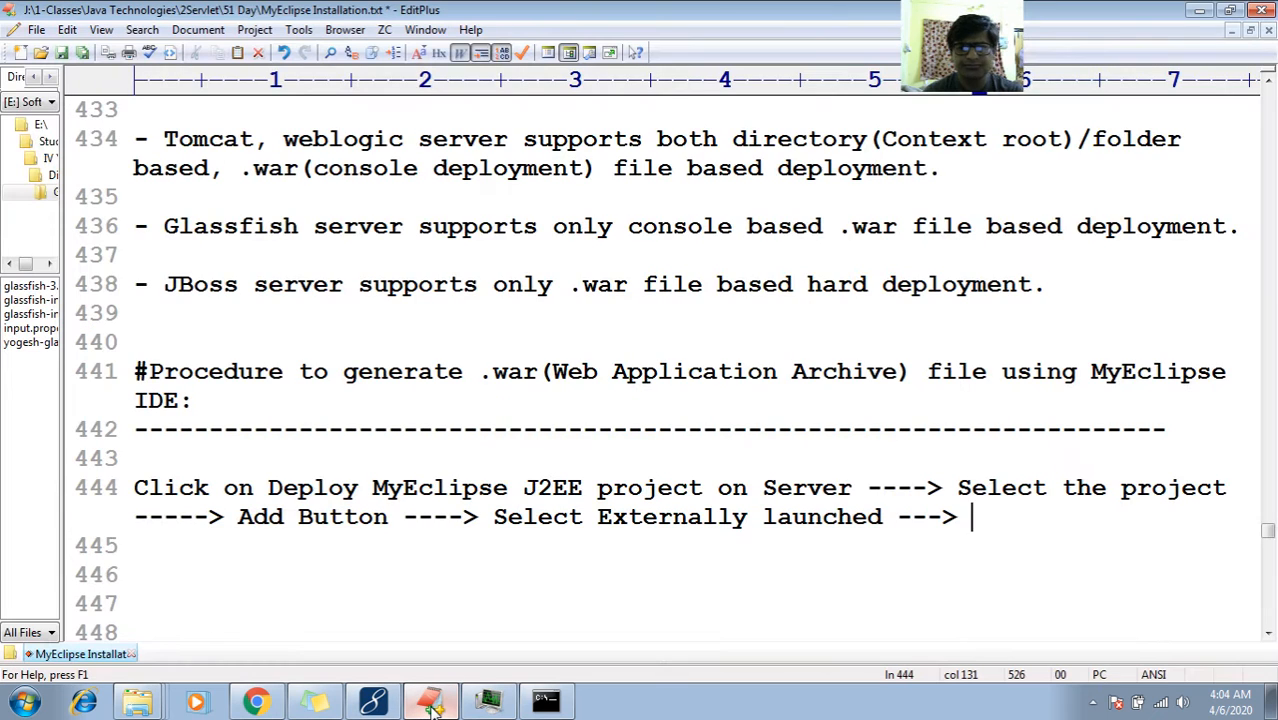
- Append "Select packaged Archieve" followed by a pair of parentheses to the procedure on line 444
{"action": "type", "text": "Sle"}
{"action": "key", "text": "BackSpace"}
{"action": "key", "text": "BackSpace"}
{"action": "type", "text": "elecc"}
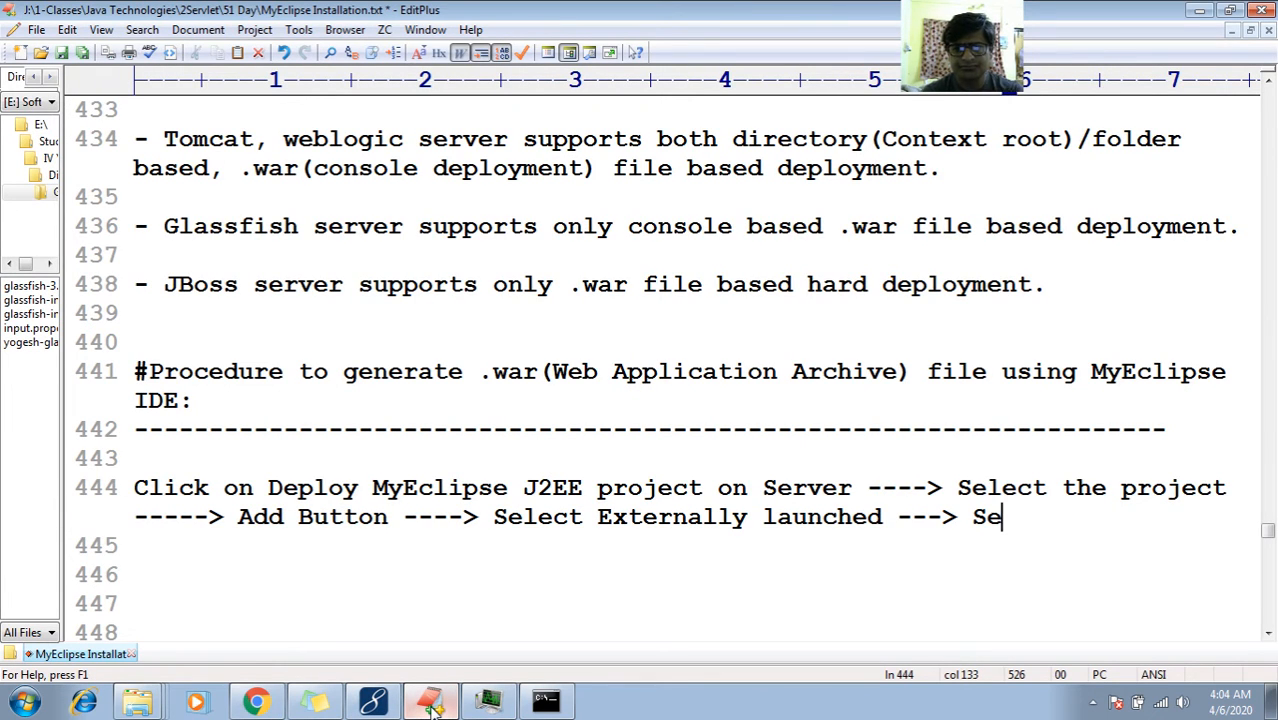
{"action": "key", "text": "BackSpace"}
{"action": "key", "text": "BackSpace"}
{"action": "key", "text": "BackSpace"}
{"action": "type", "text": "t p"}
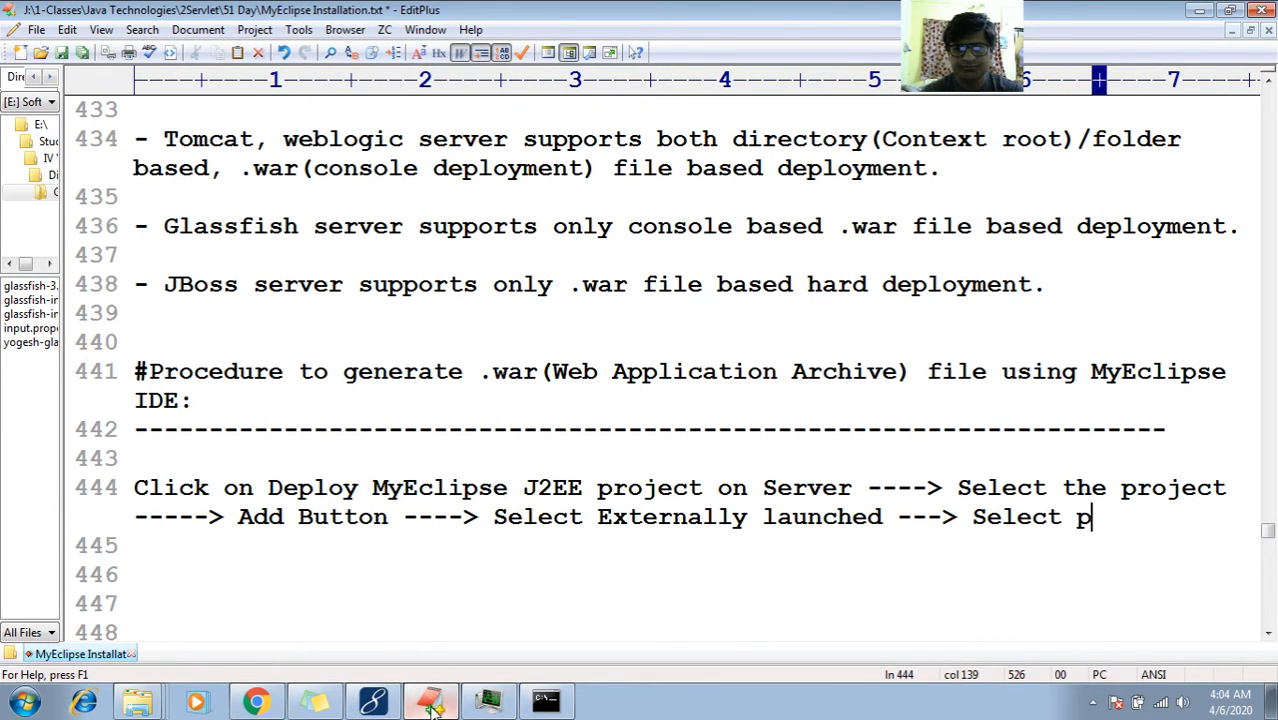
{"action": "type", "text": "ackaged "}
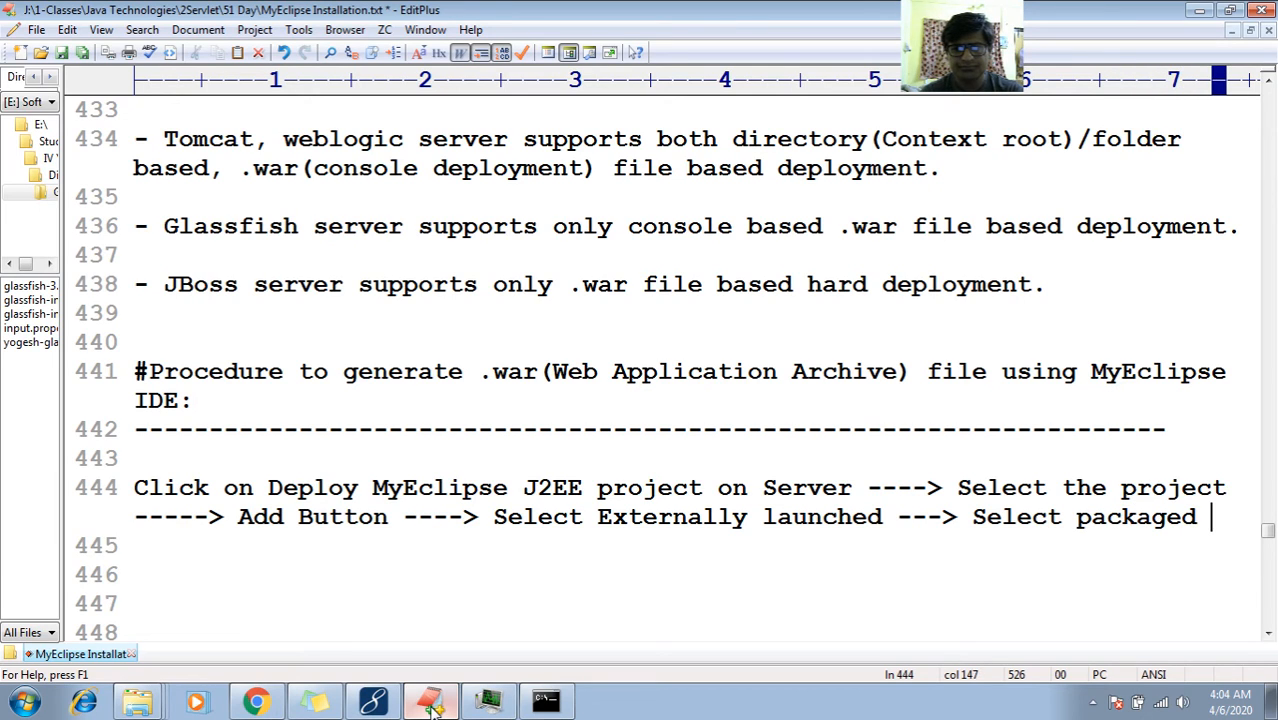
{"action": "type", "text": "Ar"}
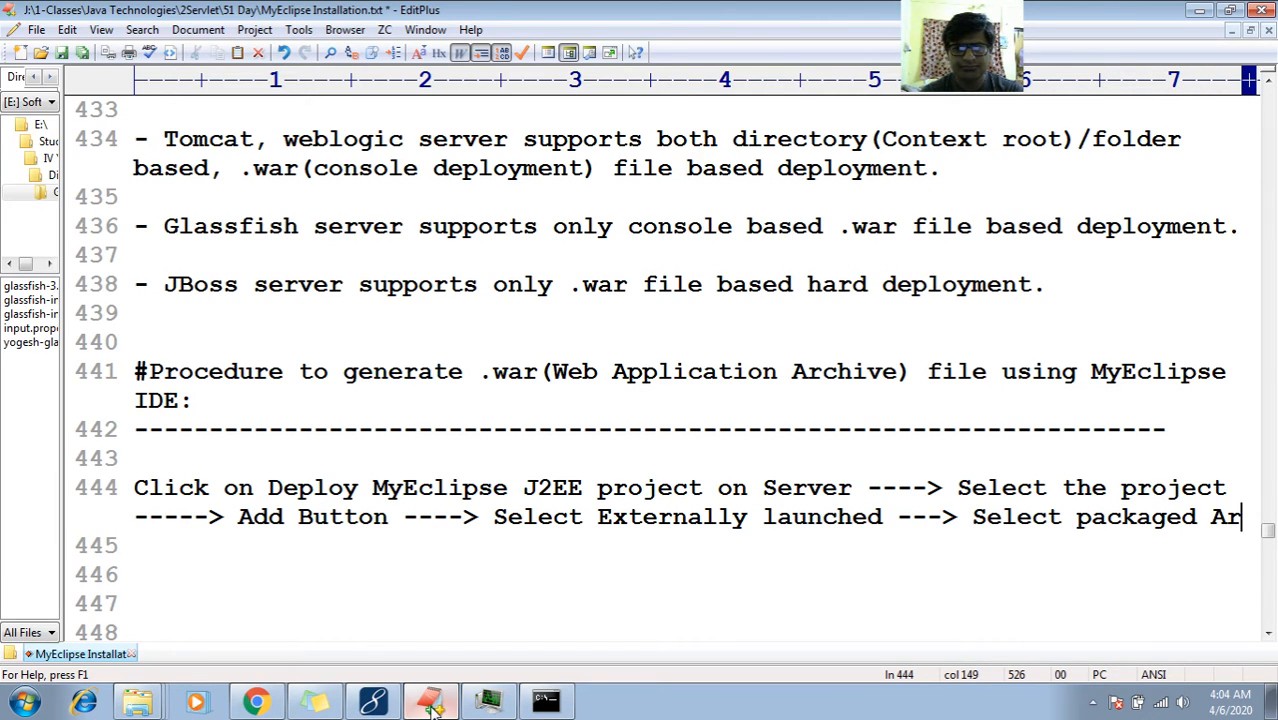
{"action": "type", "text": "chieve (P"}
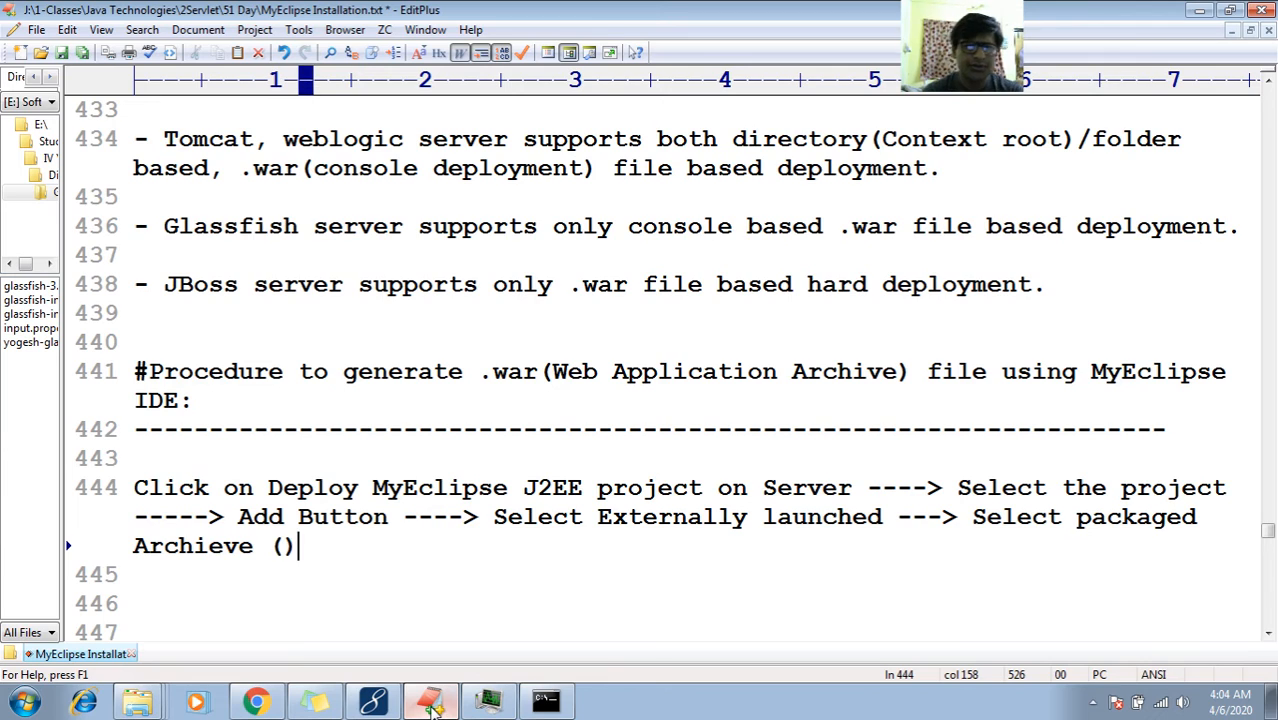
- Fill the parentheses after "Archieve" with "Production Mode" and add "Radio Button" after them
{"action": "type", "text": "roducio"}
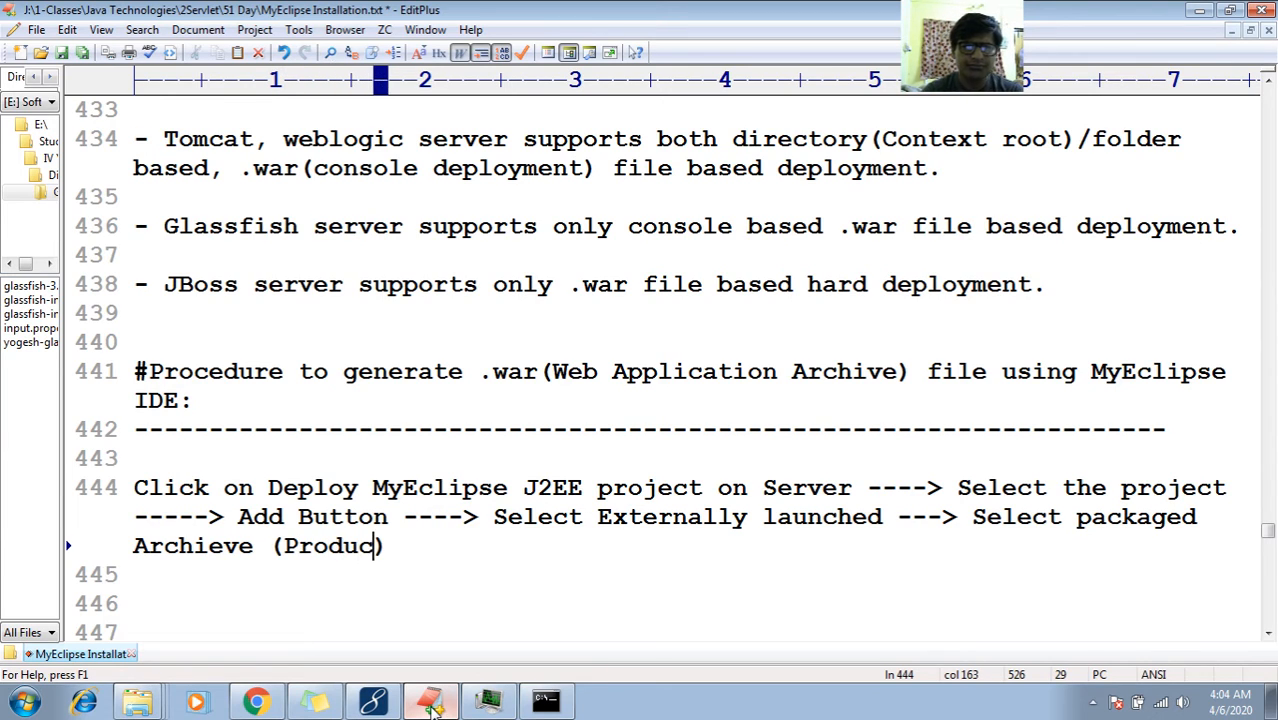
{"action": "key", "text": "BackSpace"}
{"action": "key", "text": "BackSpace"}
{"action": "key", "text": "BackSpace"}
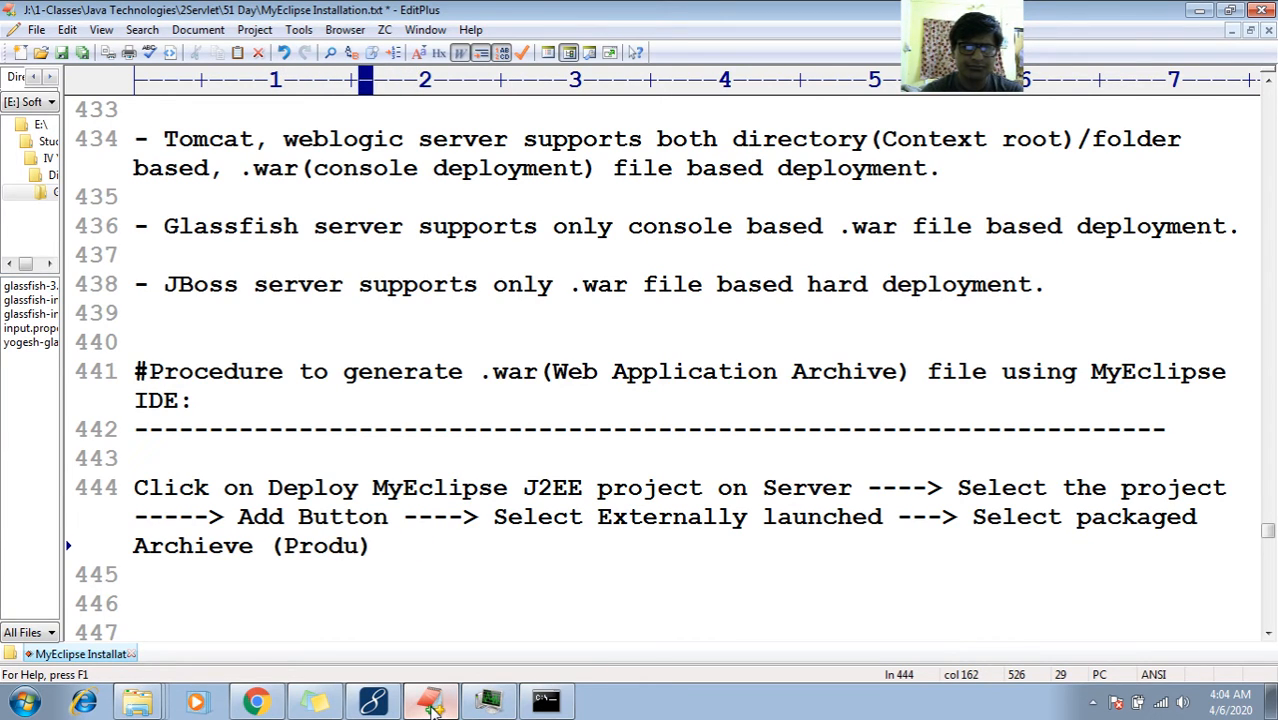
{"action": "type", "text": "ction Mode"}
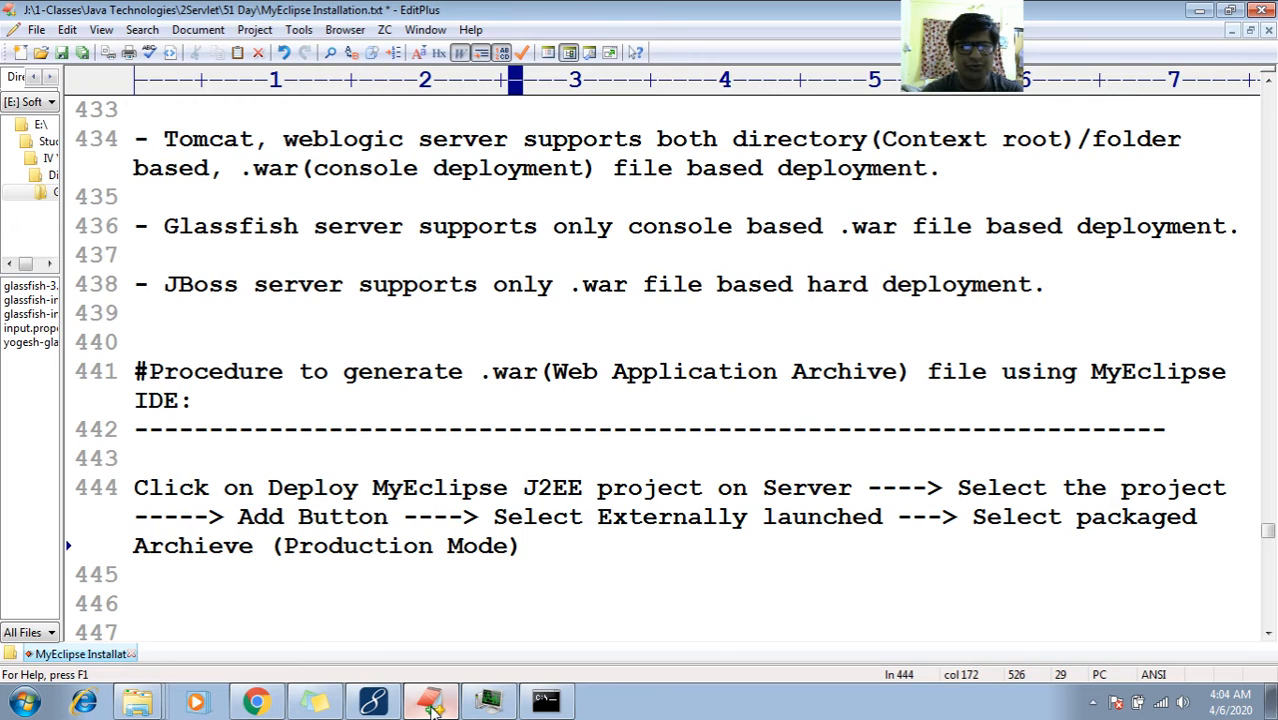
{"action": "key", "text": "End"}
{"action": "type", "text": "Radion B"}
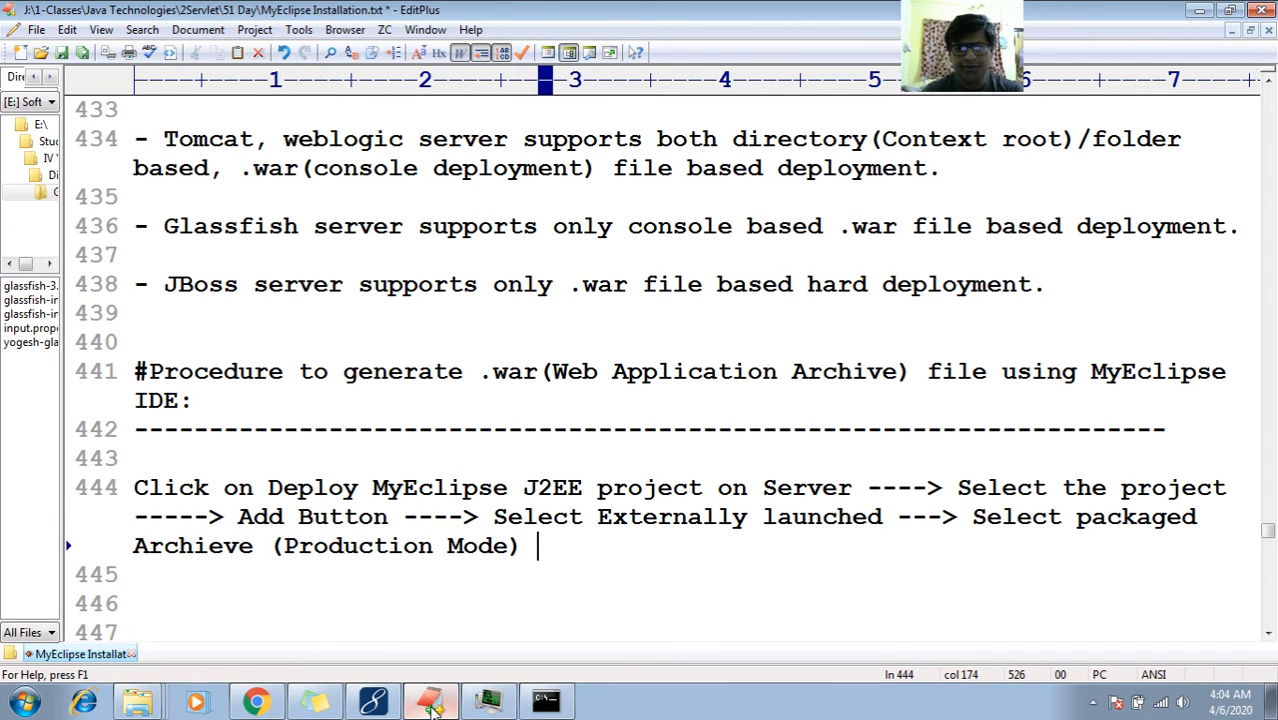
{"action": "key", "text": "BackSpace"}
{"action": "key", "text": "BackSpace"}
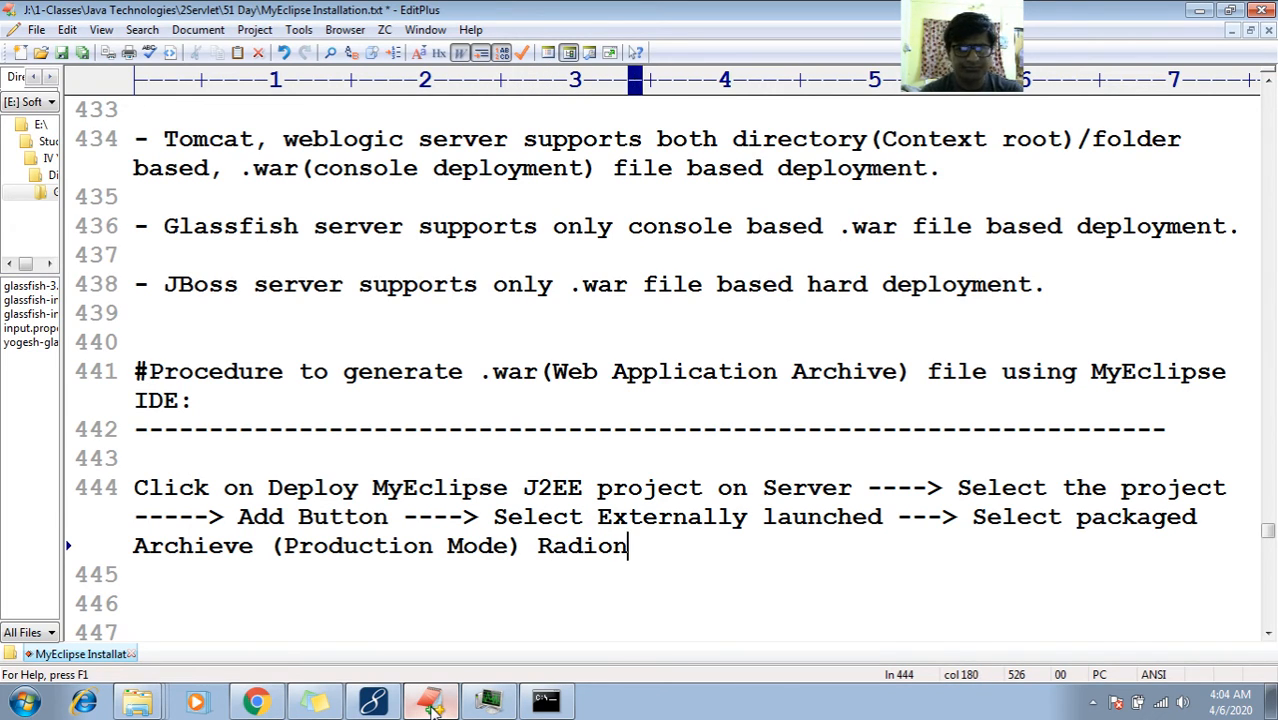
{"action": "type", "text": "Button"}
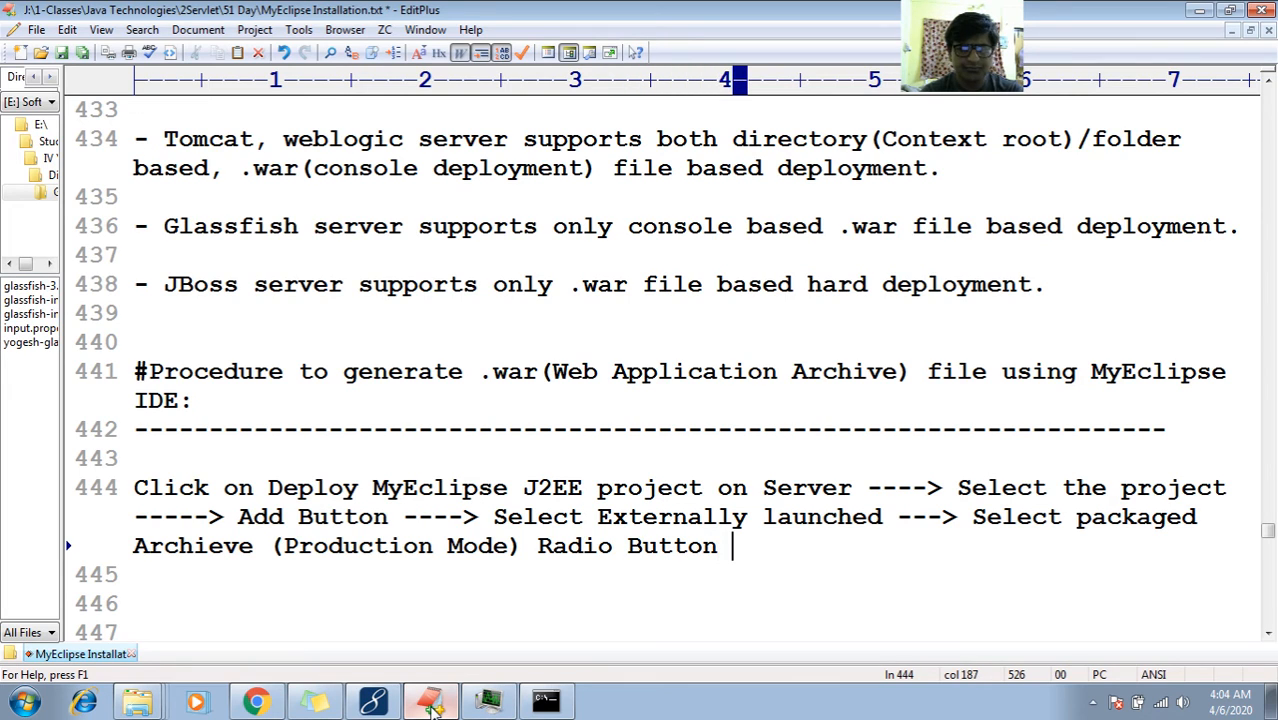